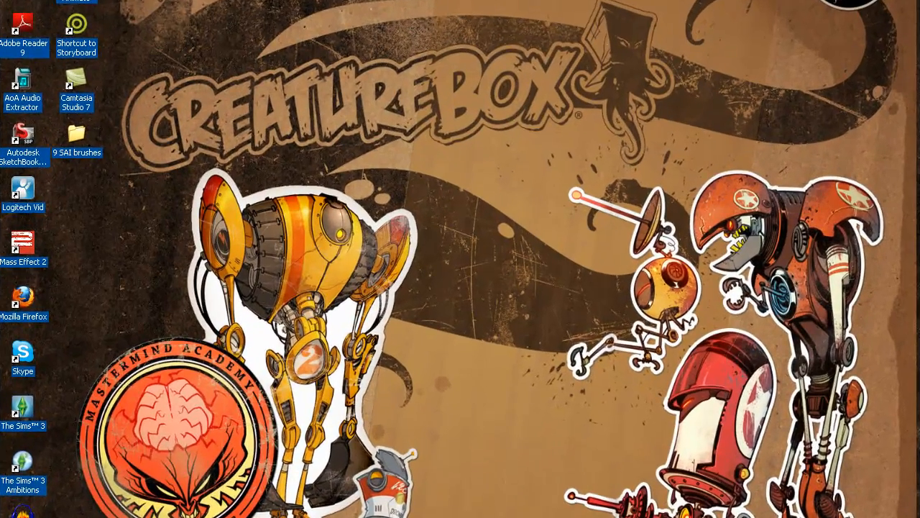
- Open the PaintTool SAI English Pack installation folder by finding the target of the PaintTool SAI desktop shortcut
right_click(191, 8)
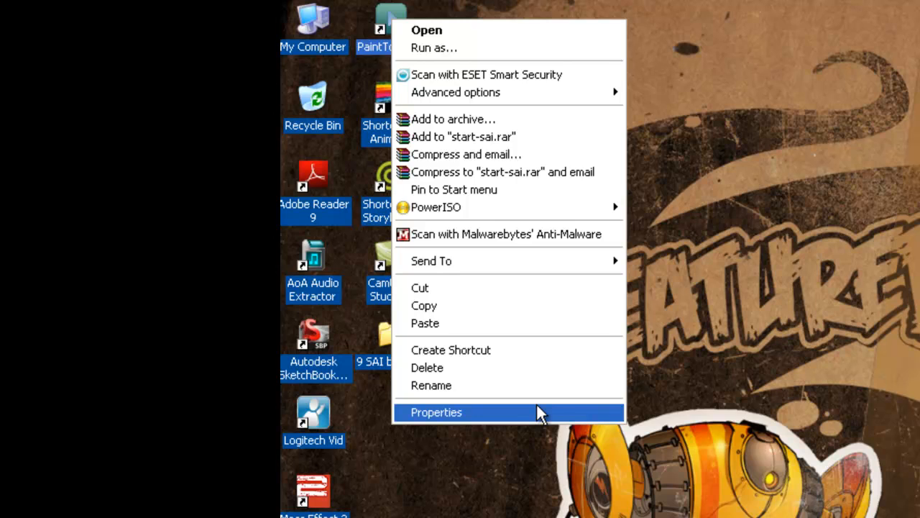
click(536, 404)
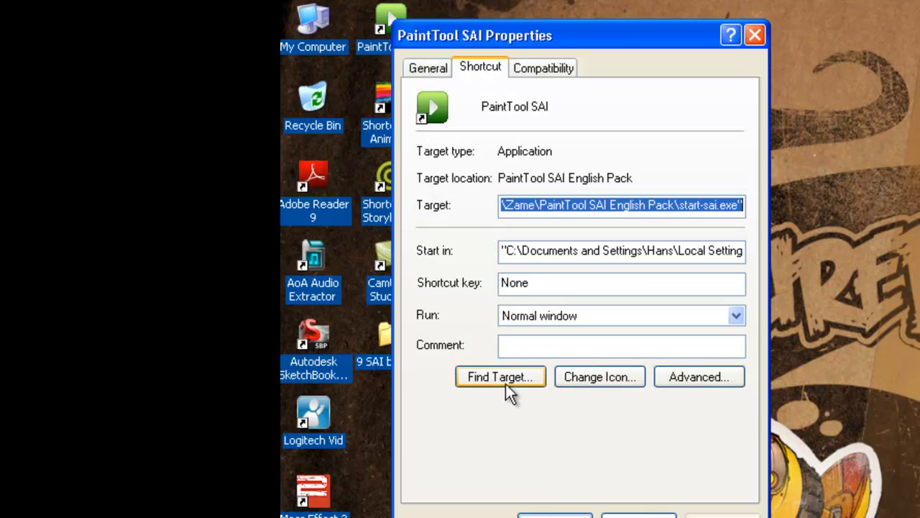
click(505, 384)
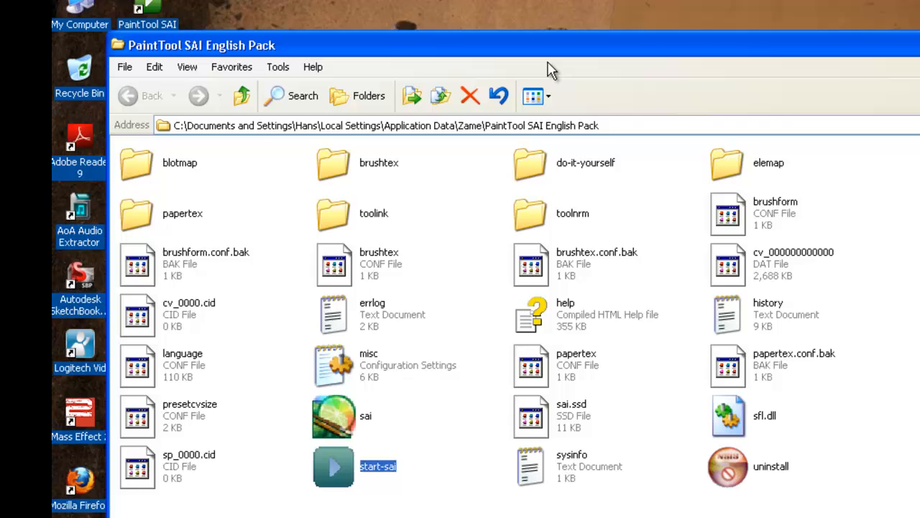
drag(547, 46, 576, 8)
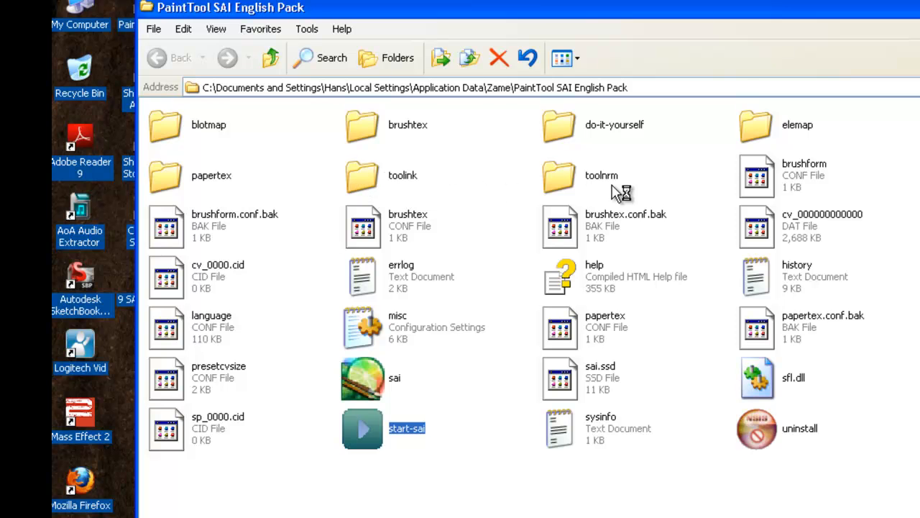
- Examine the contents of the do-it-yourself and elemap folders, returning to the PaintTool SAI English Pack folder
click(567, 131)
double_click(567, 132)
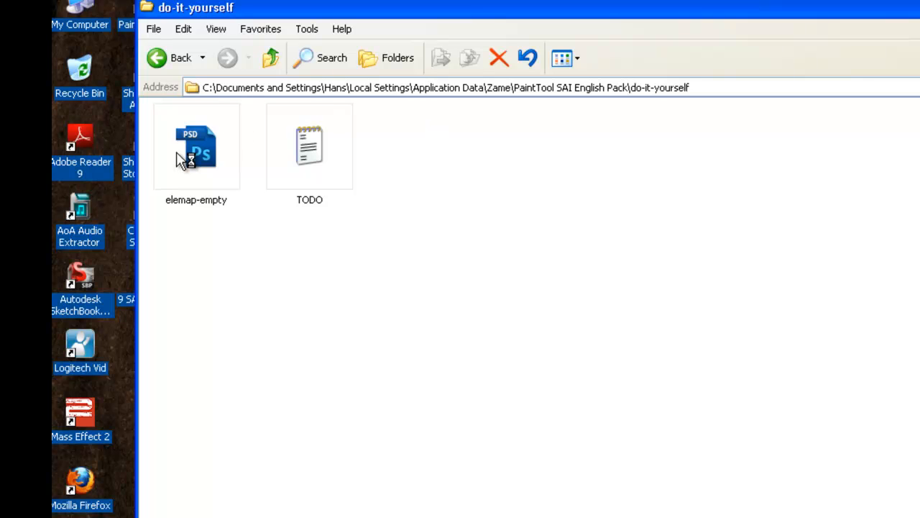
click(156, 59)
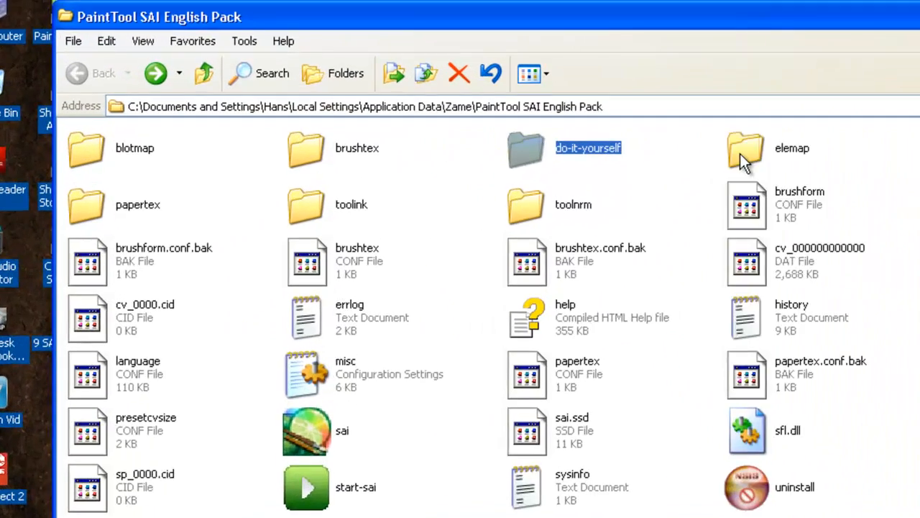
click(545, 58)
double_click(796, 176)
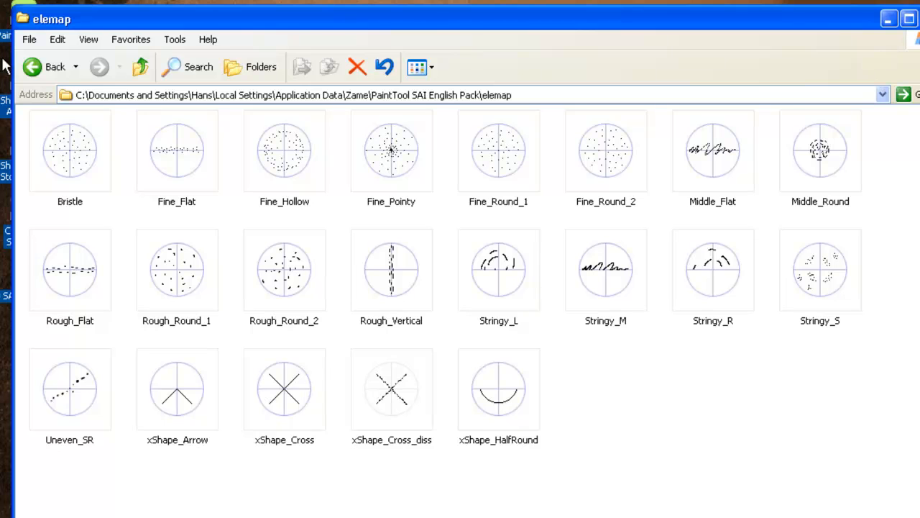
click(36, 66)
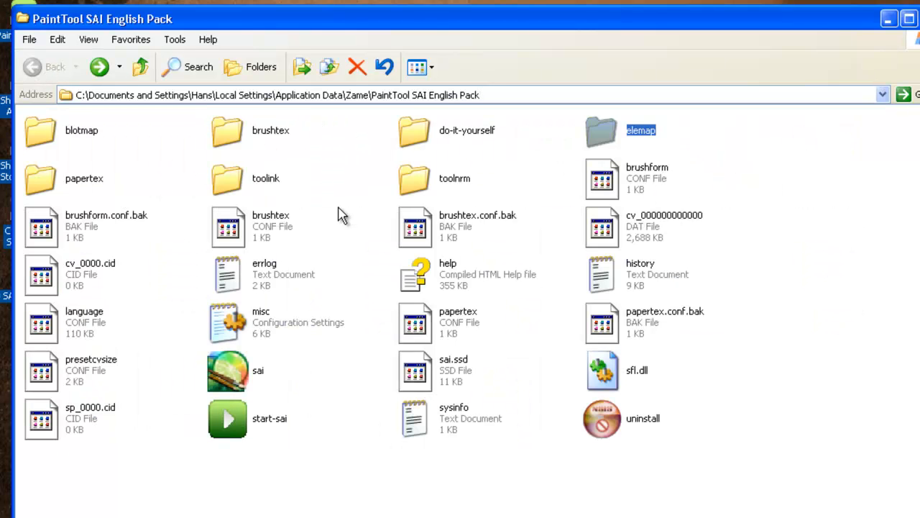
- Examine the textures in the blotmap, brushtex and papertex folders, returning to the PaintTool SAI English Pack folder
double_click(41, 135)
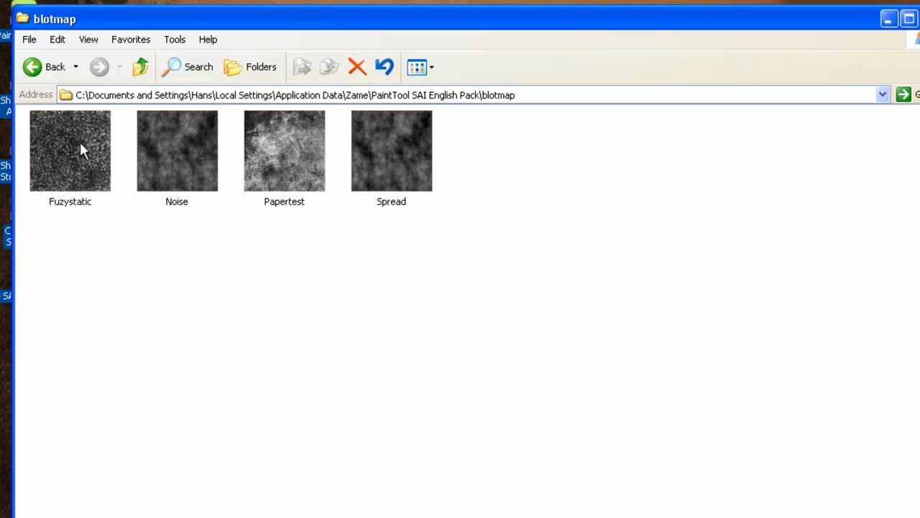
click(41, 72)
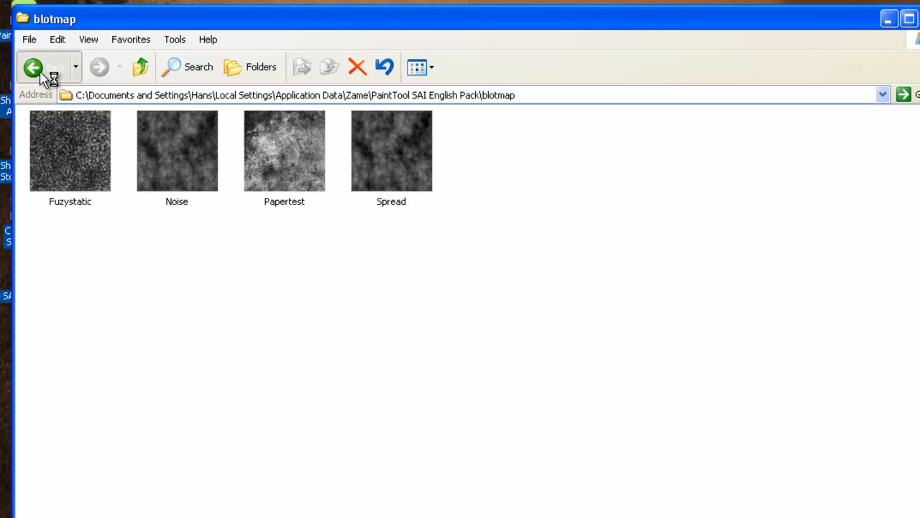
click(228, 129)
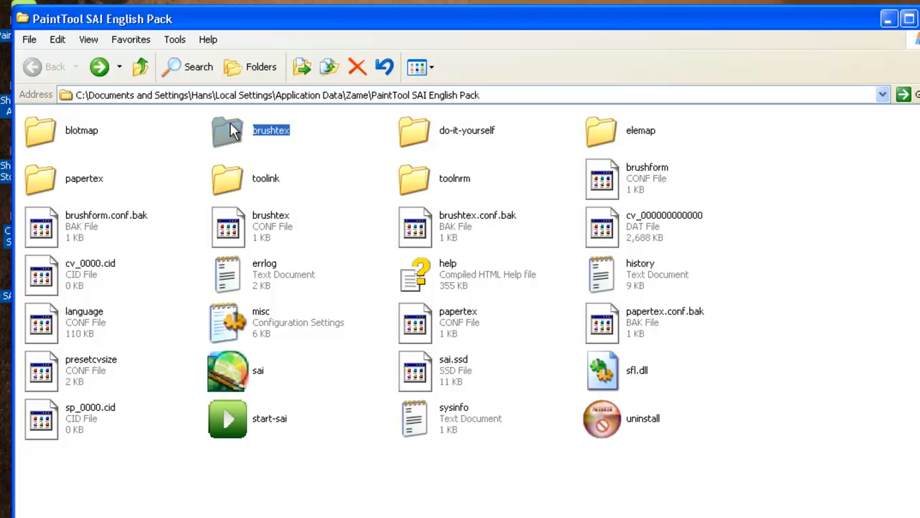
double_click(230, 130)
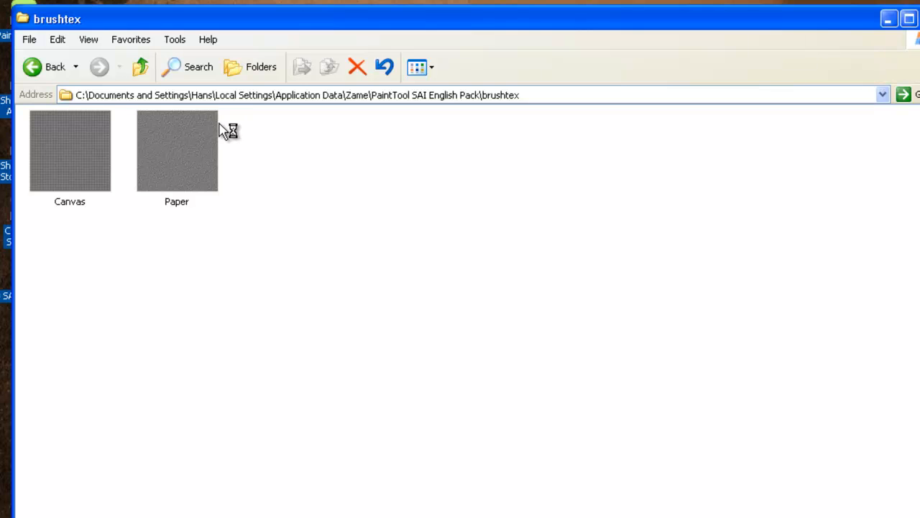
click(40, 70)
double_click(61, 176)
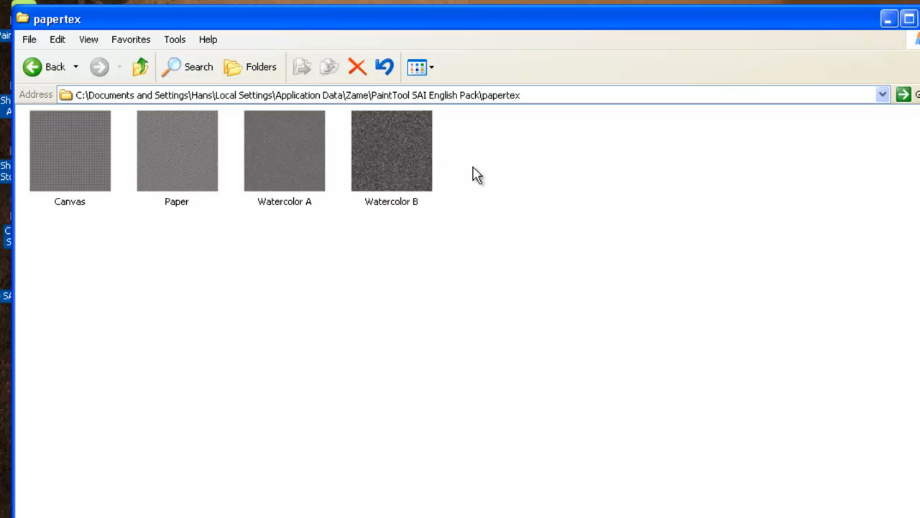
click(44, 75)
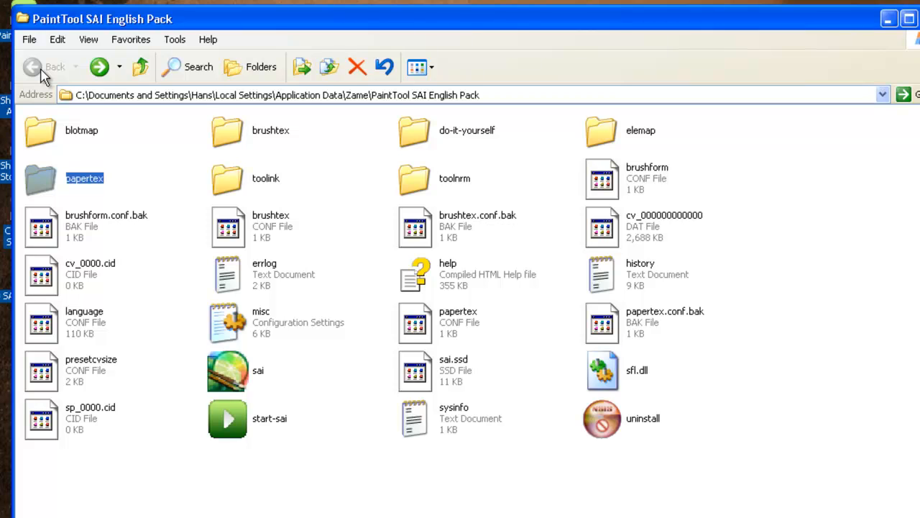
- Minimize the installation folder window and open the 9 SAI brushes folder on the desktop
click(889, 20)
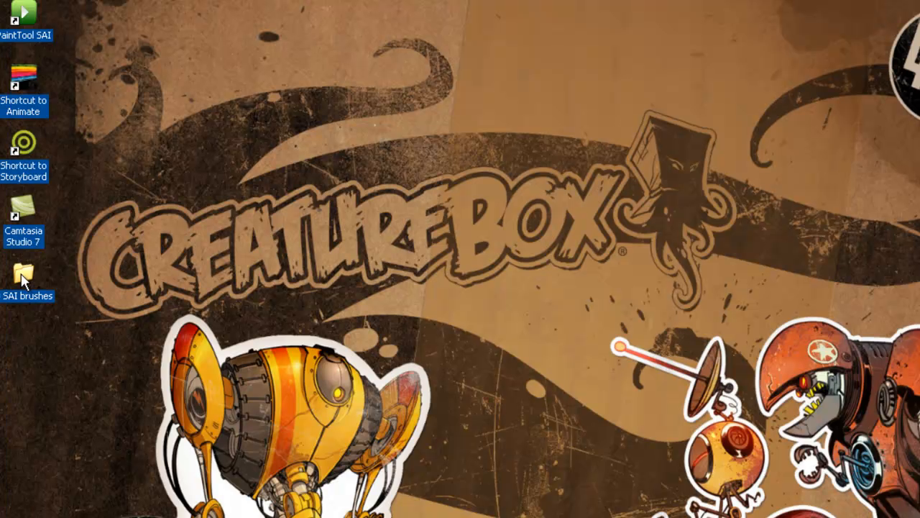
click(23, 279)
double_click(23, 274)
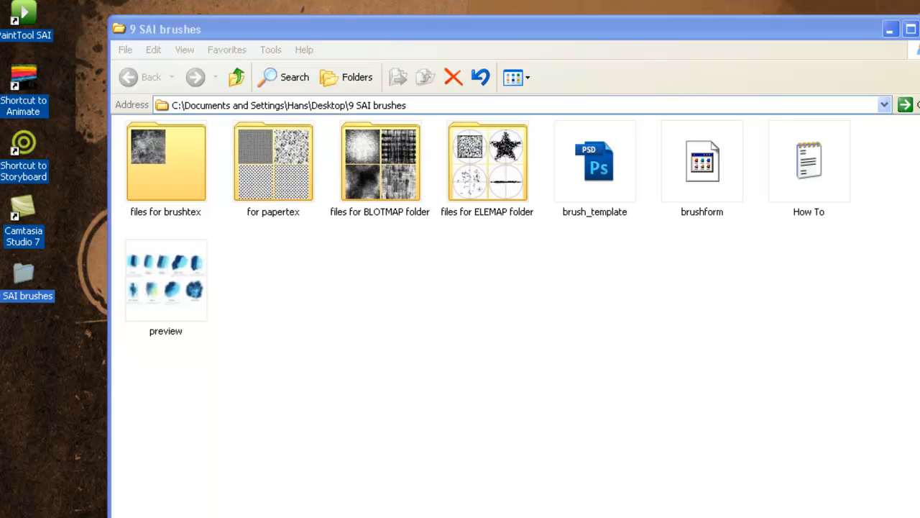
- Look at the brush shapes in the files for ELEMAP folder and return to the 9 SAI brushes folder
double_click(496, 184)
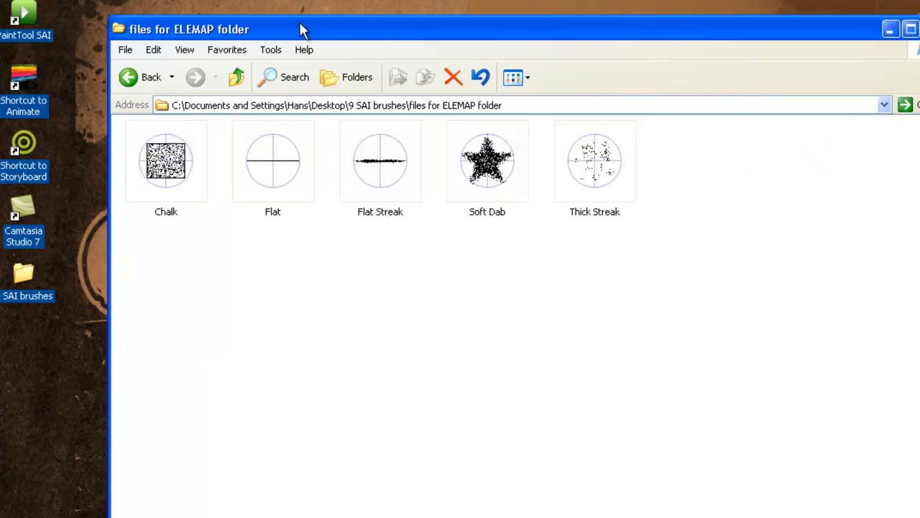
click(148, 77)
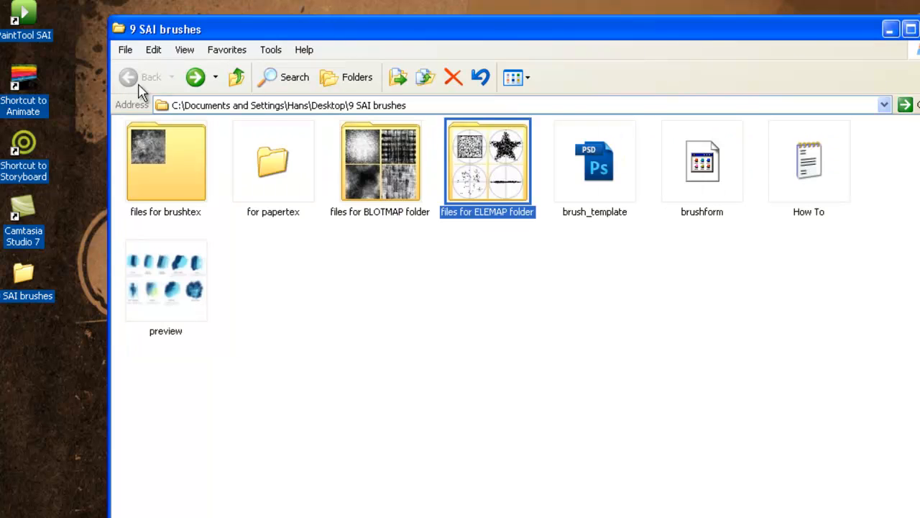
double_click(501, 185)
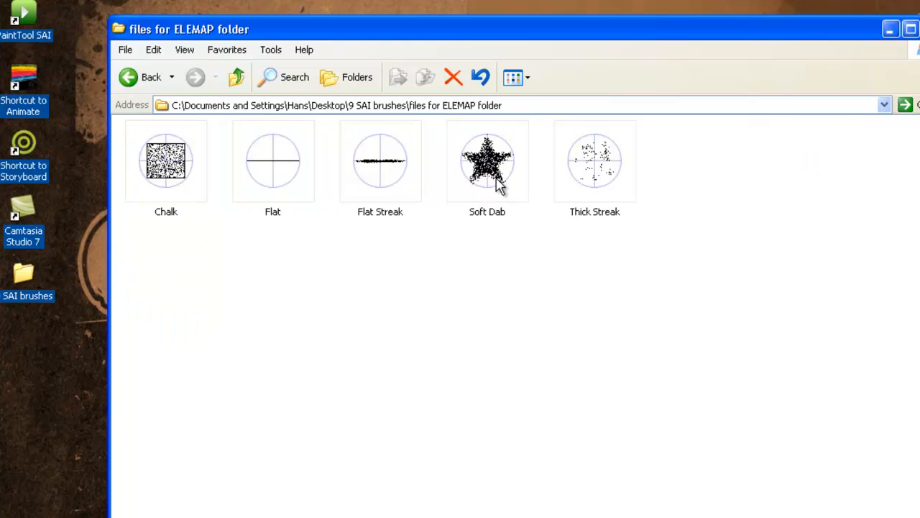
click(131, 77)
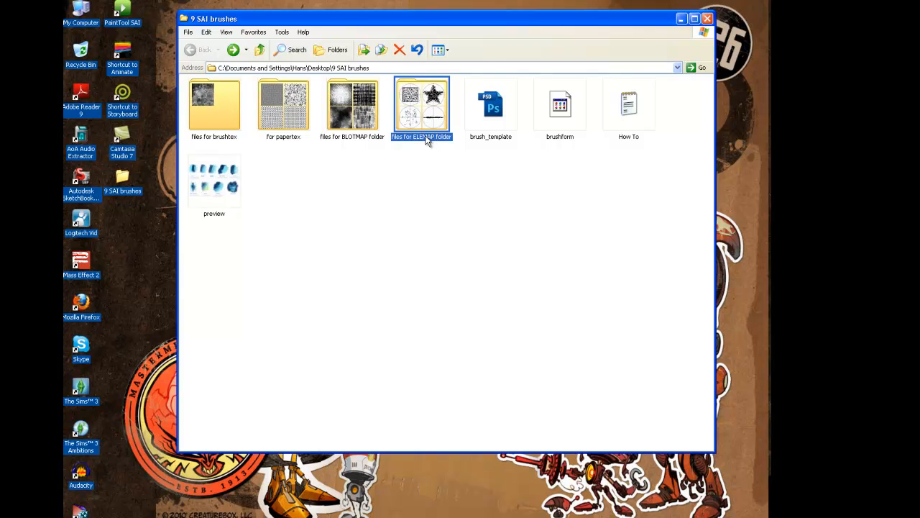
- Open the downloaded files for ELEMAP folder and SAI's elemap folder, arranging the windows so both are reachable
double_click(428, 139)
click(245, 2)
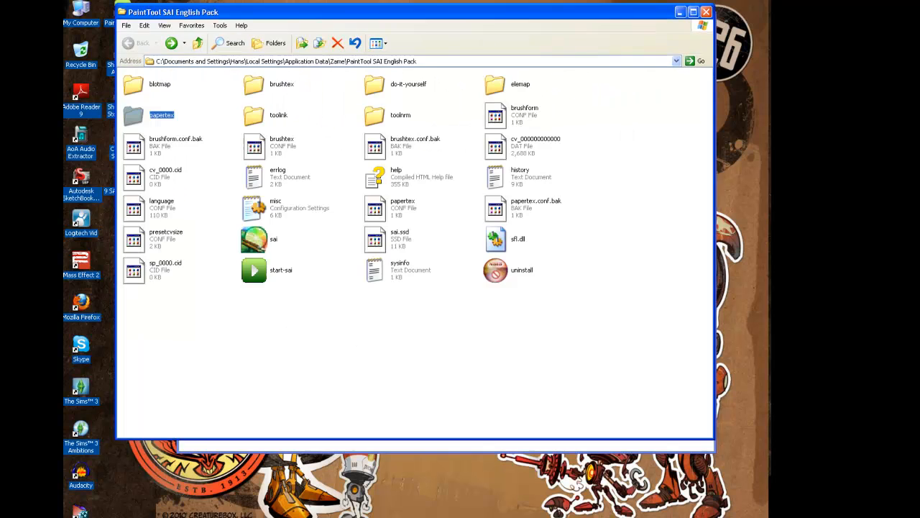
drag(327, 16, 295, 46)
double_click(464, 121)
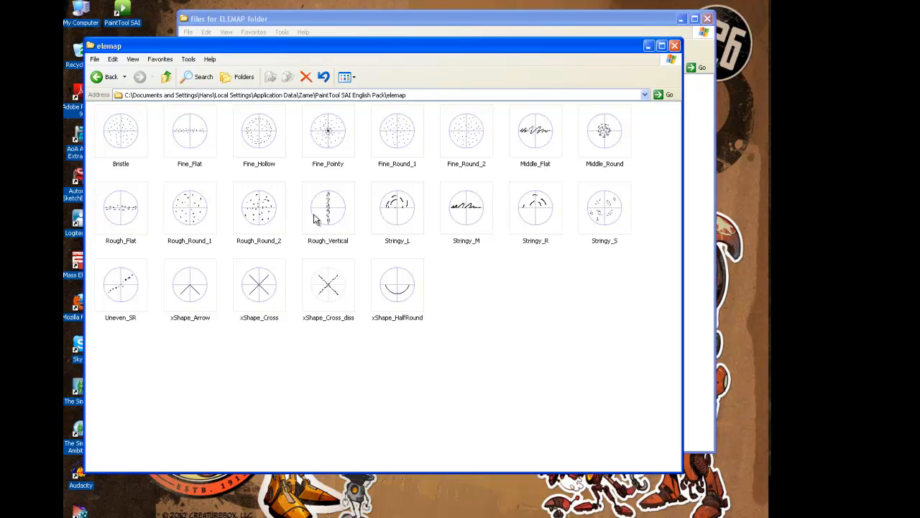
drag(330, 46, 335, 149)
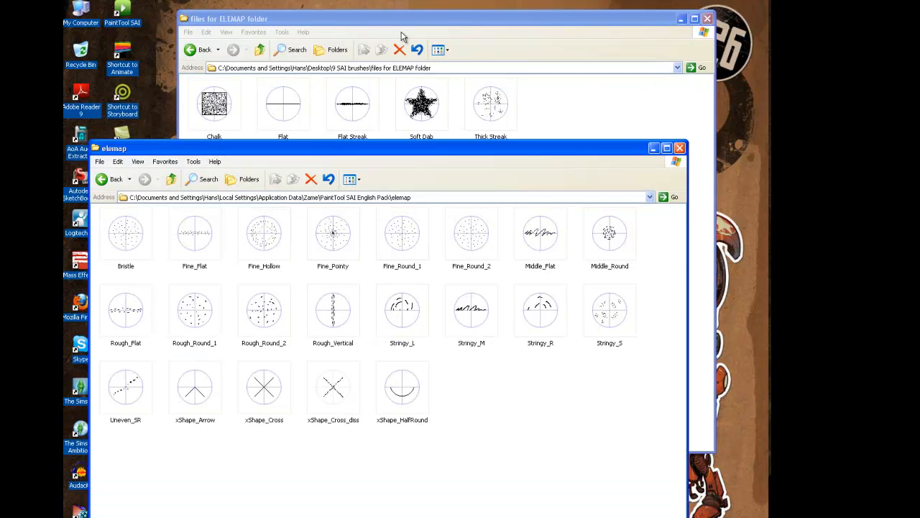
- Copy the Chalk brush shape from the files for ELEMAP folder into SAI's elemap folder
click(380, 17)
click(239, 112)
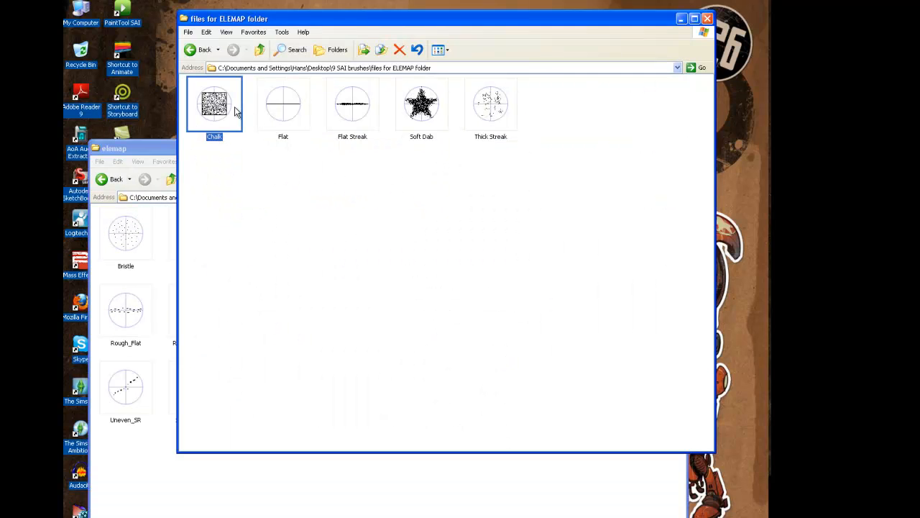
right_click(221, 107)
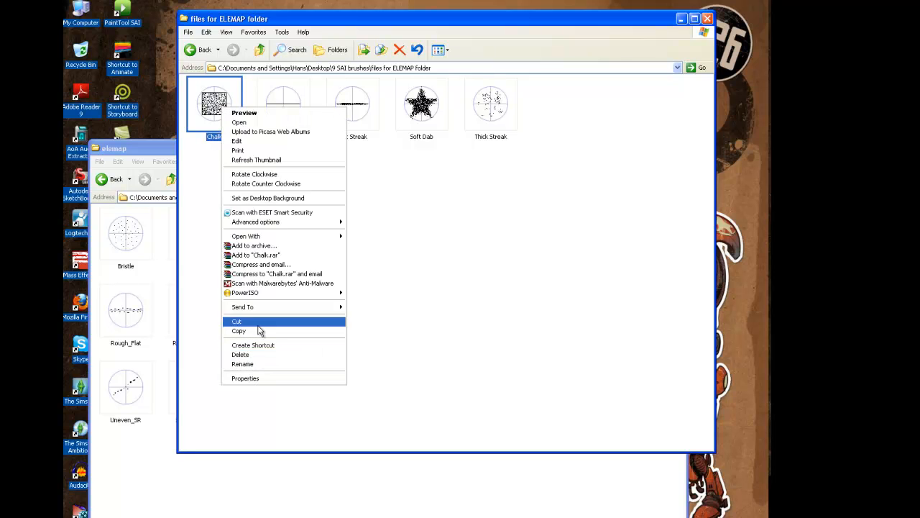
click(271, 331)
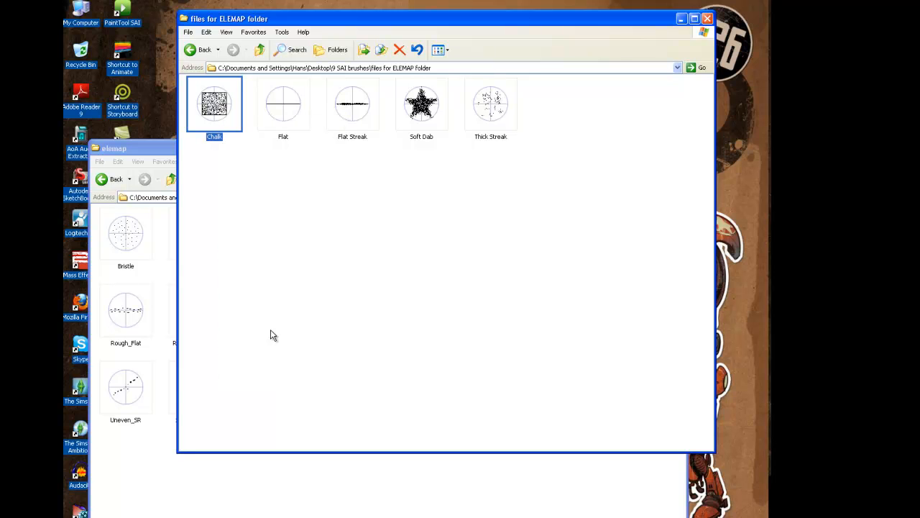
click(149, 158)
right_click(451, 398)
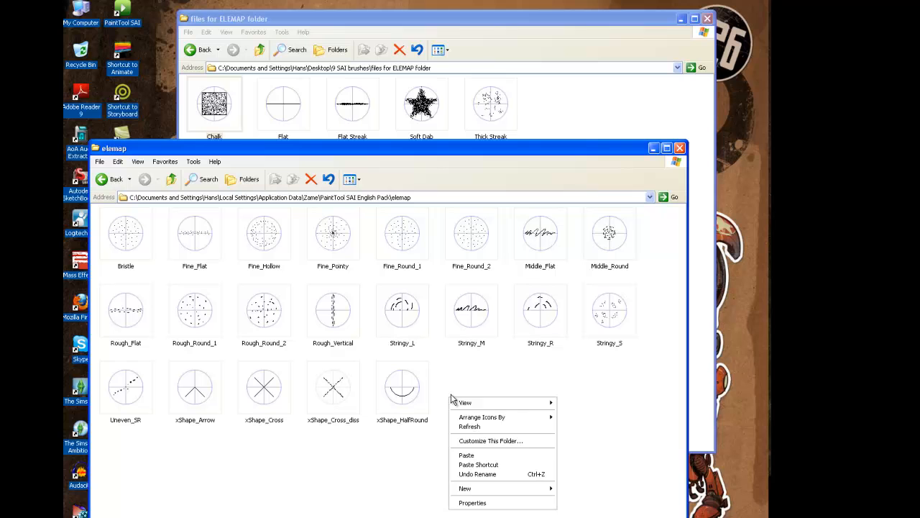
click(467, 455)
- Shift the elemap window and open the files for BLOTMAP folder inside 9 SAI brushes
drag(281, 150, 304, 121)
click(263, 24)
click(199, 49)
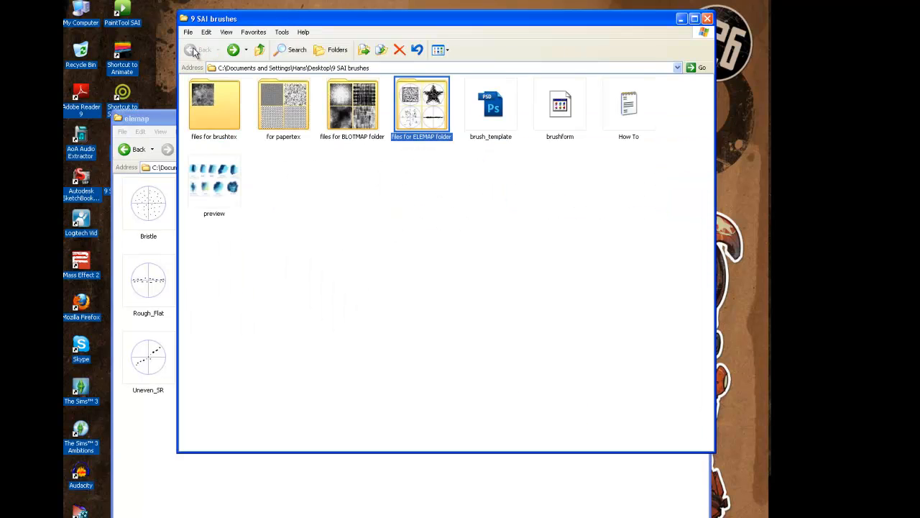
double_click(359, 117)
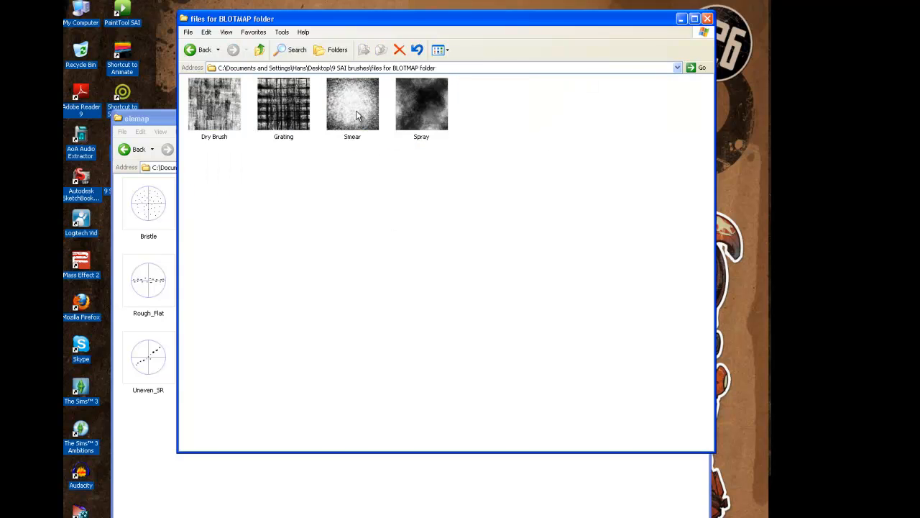
- Copy the Dry Brush texture from the files for BLOTMAP folder into SAI's blotmap folder
right_click(213, 102)
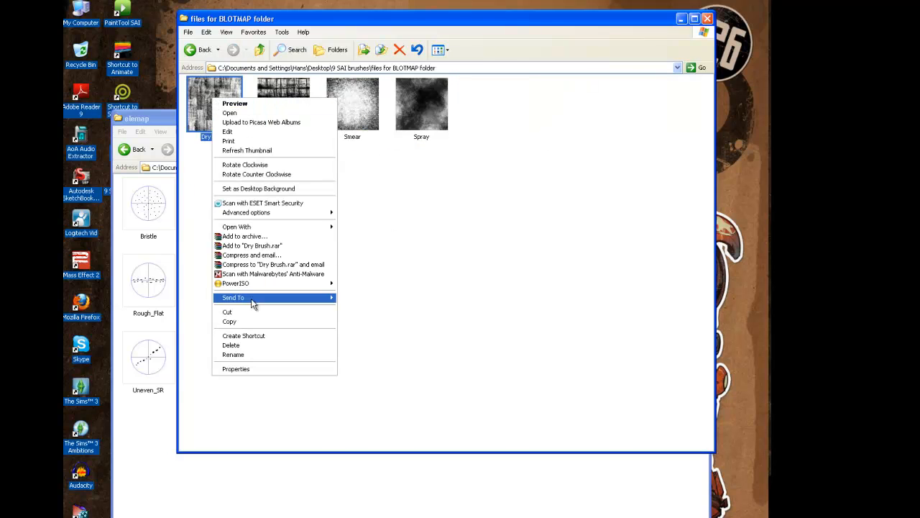
click(246, 320)
click(128, 150)
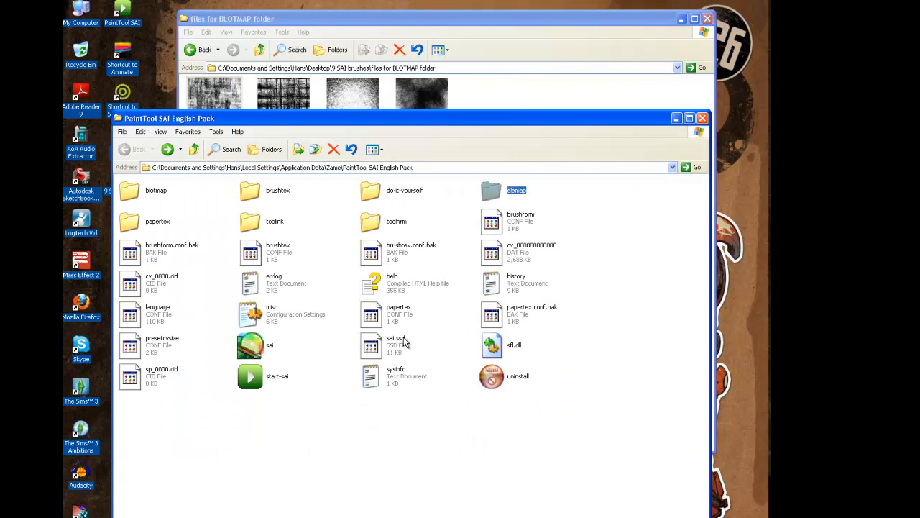
click(292, 16)
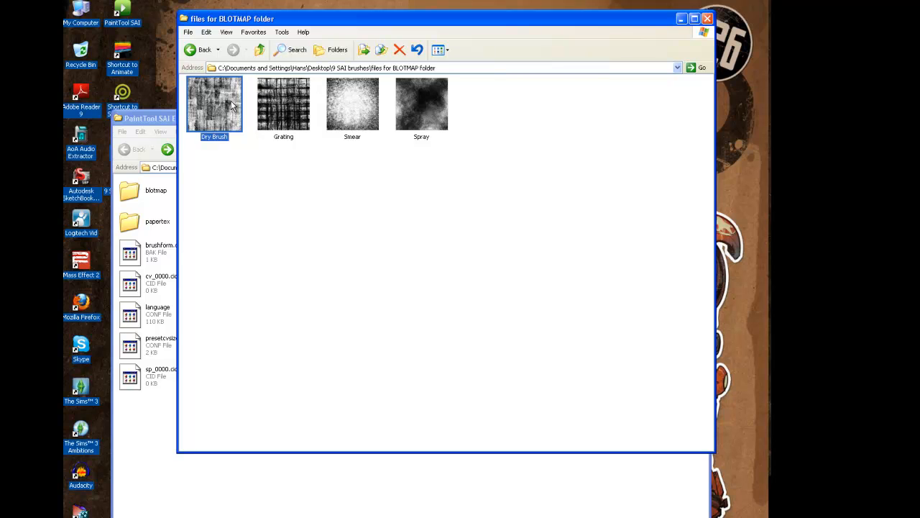
click(171, 119)
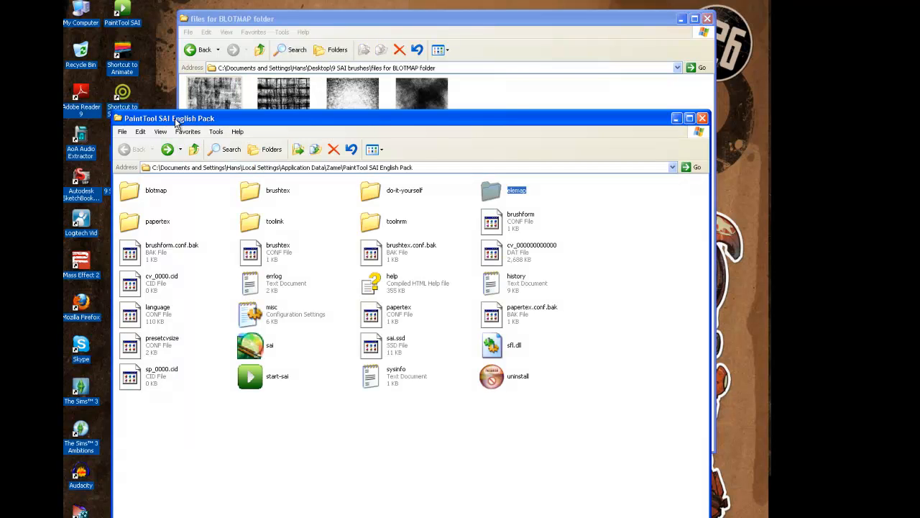
double_click(133, 192)
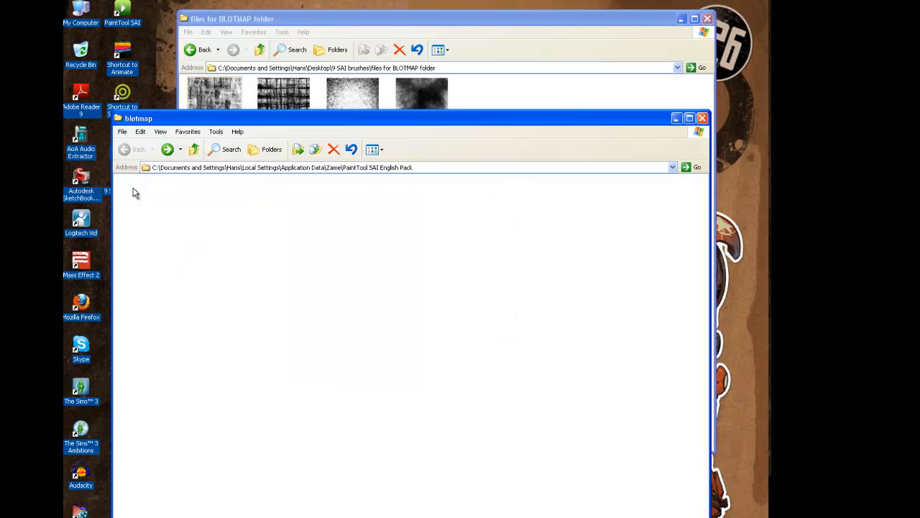
right_click(409, 266)
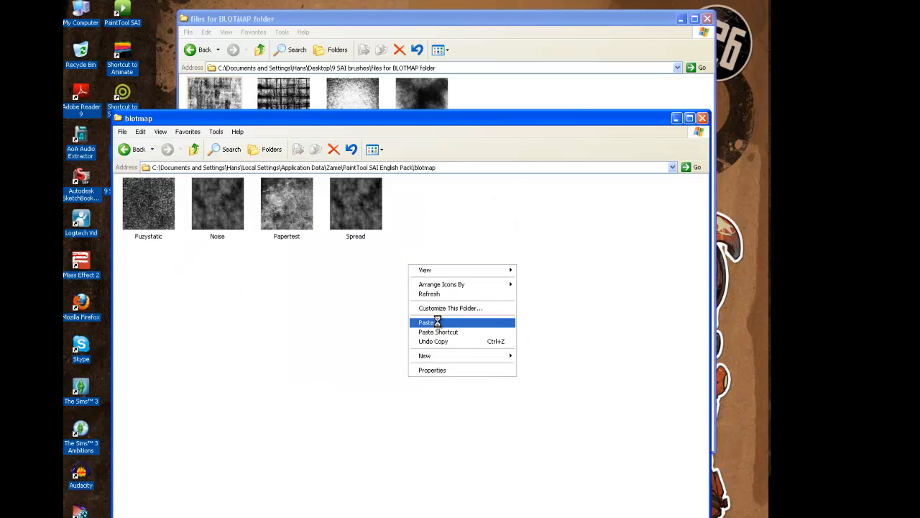
click(436, 322)
click(263, 20)
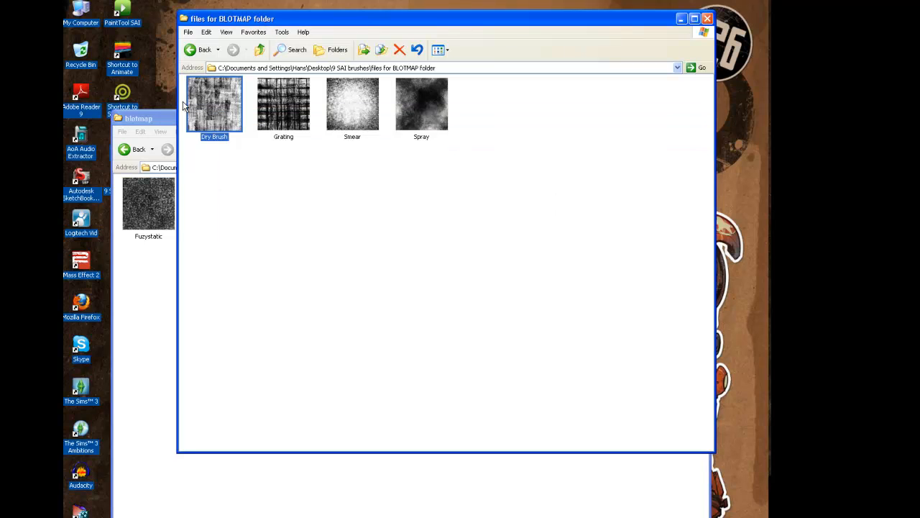
click(160, 116)
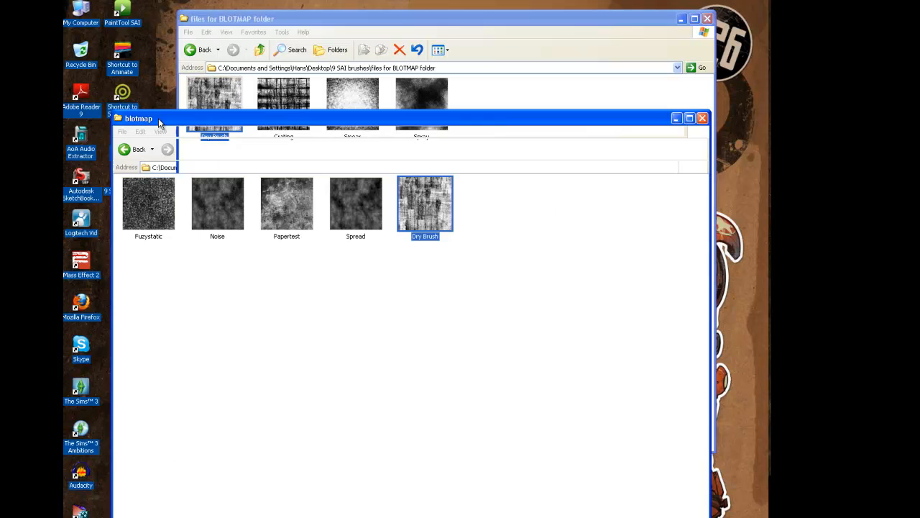
- Return SAI's folder window to PaintTool SAI English Pack and open the downloaded for papertex folder
click(126, 149)
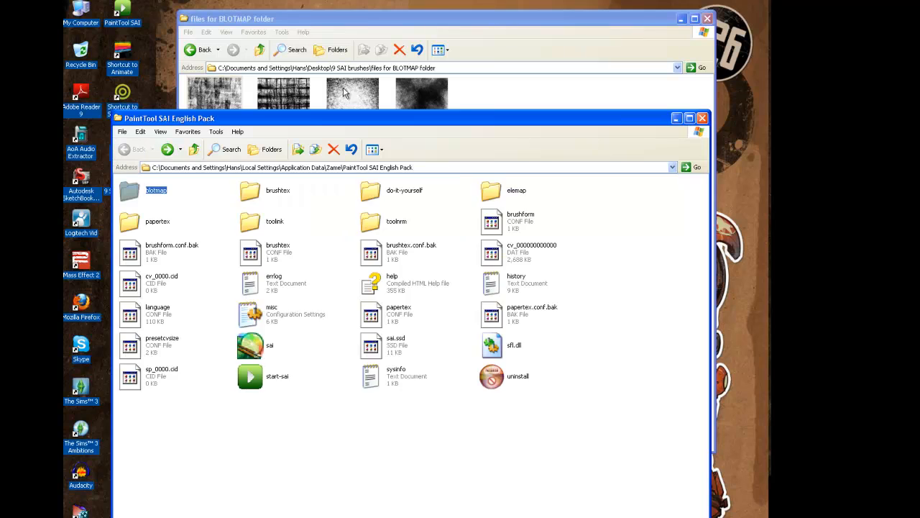
click(308, 22)
click(199, 50)
double_click(266, 119)
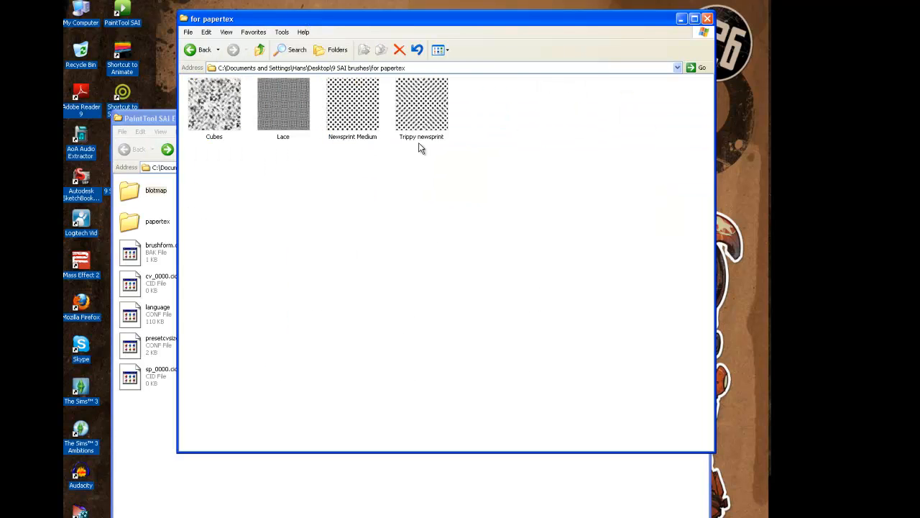
- Copy the Newsprint Medium texture from the for papertex folder into SAI's papertex folder
right_click(289, 102)
click(368, 99)
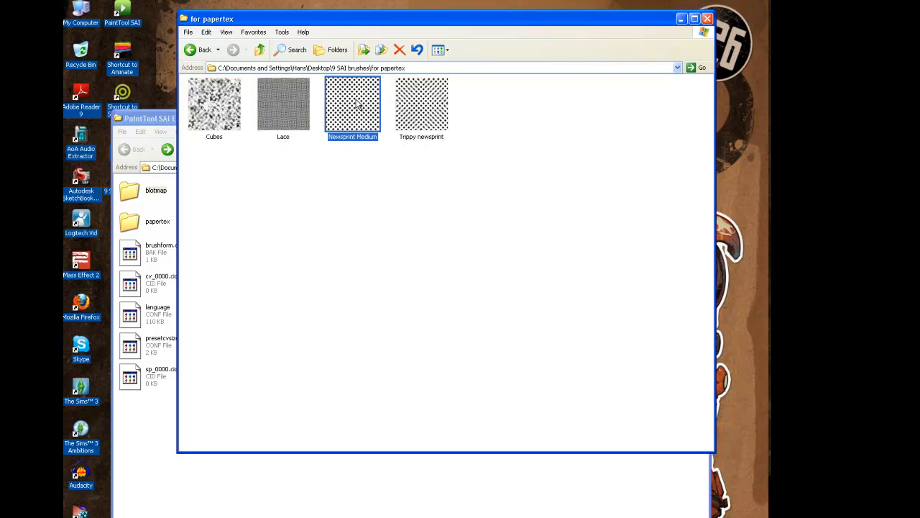
right_click(350, 106)
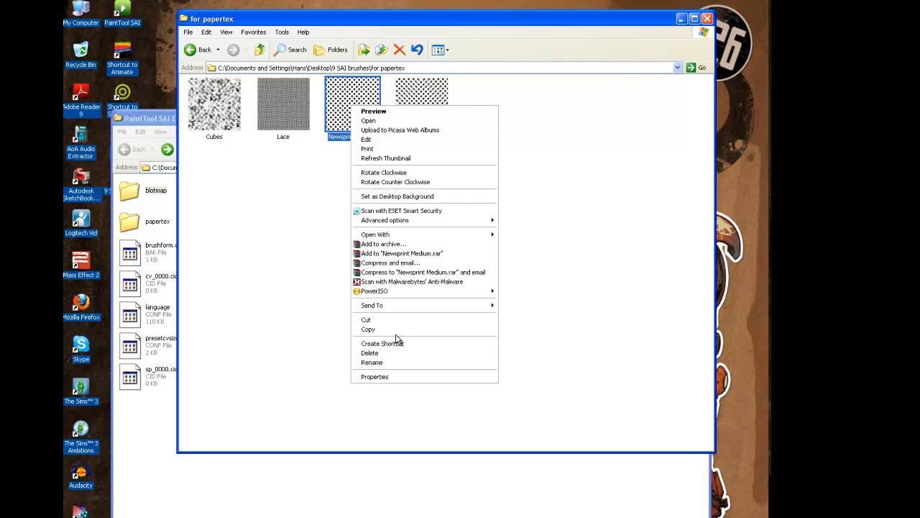
click(399, 329)
click(203, 52)
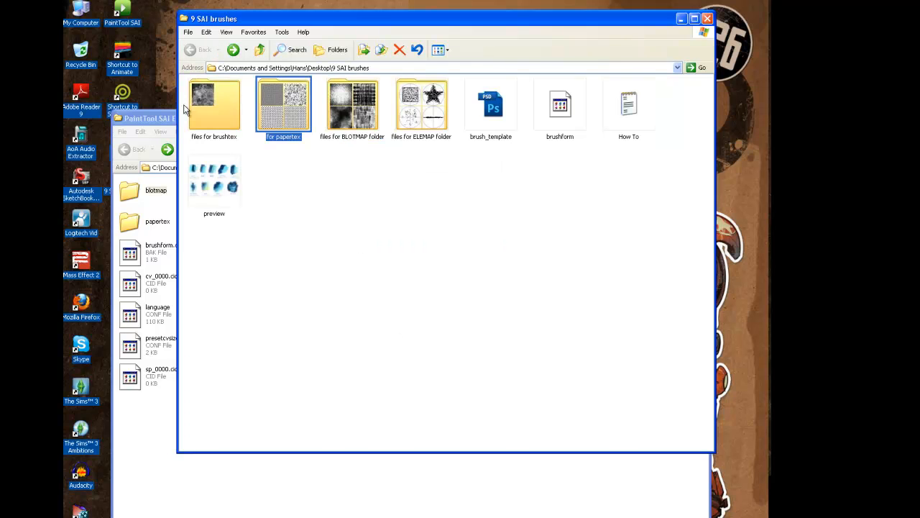
click(153, 118)
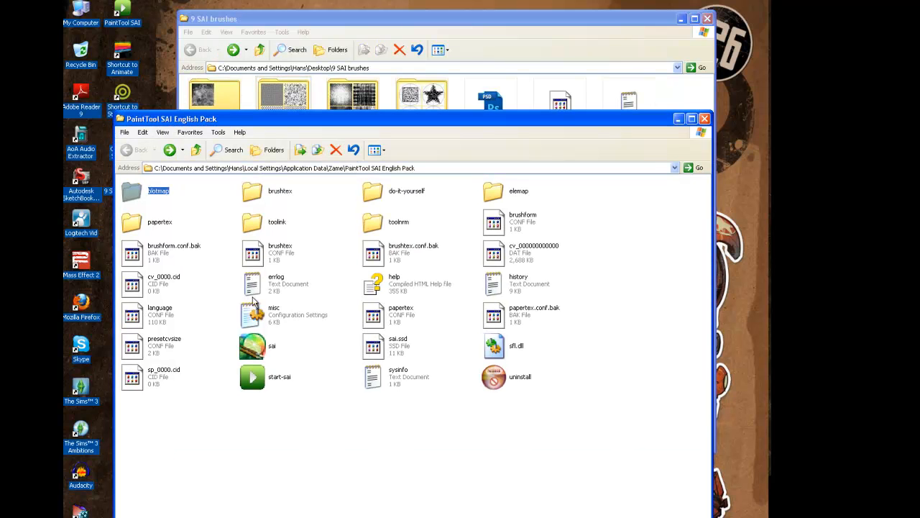
double_click(131, 226)
right_click(404, 208)
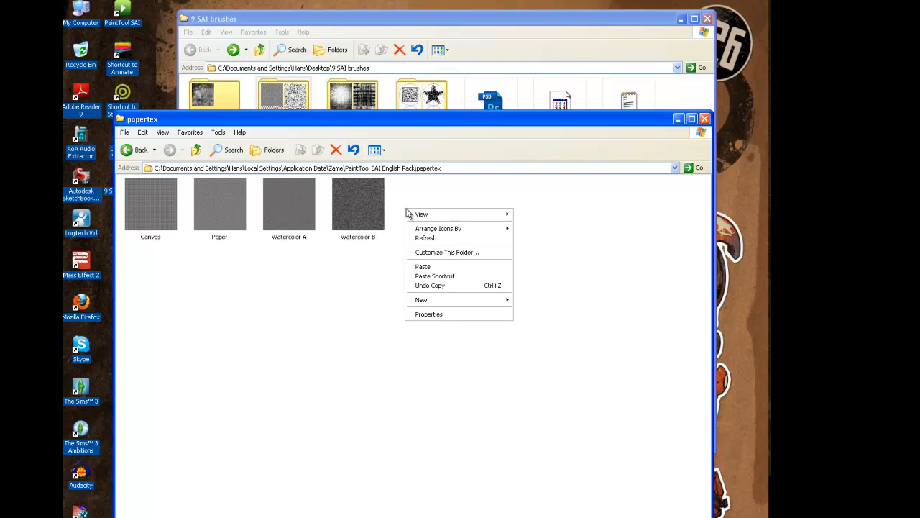
click(438, 267)
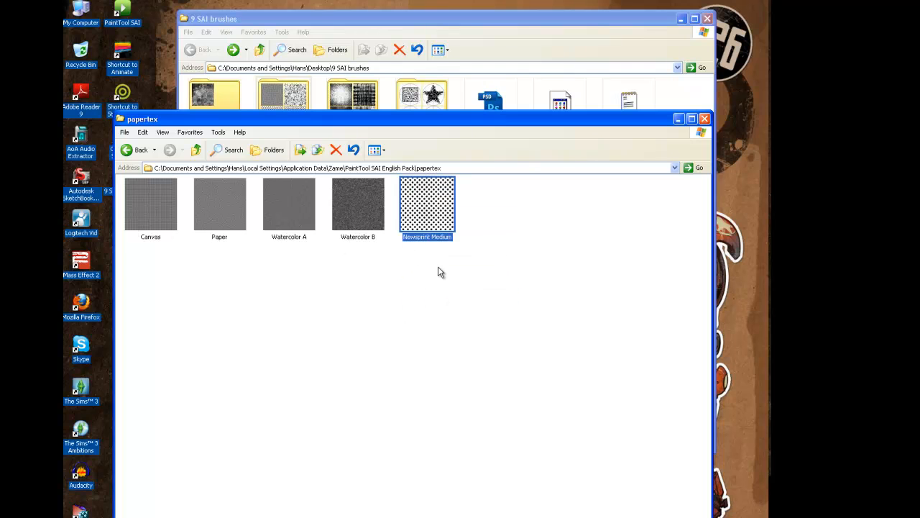
- Copy the Papertest texture from the files for brushtex folder into SAI's brushtex folder
click(300, 17)
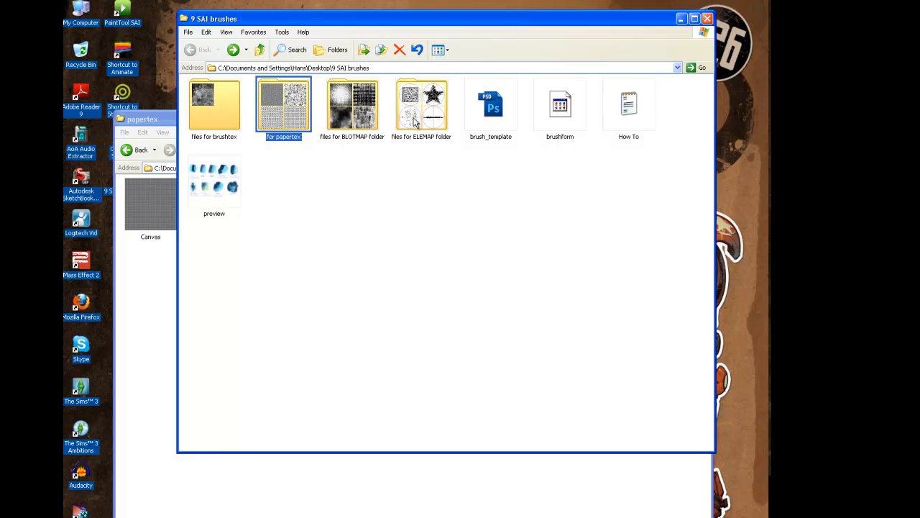
double_click(216, 119)
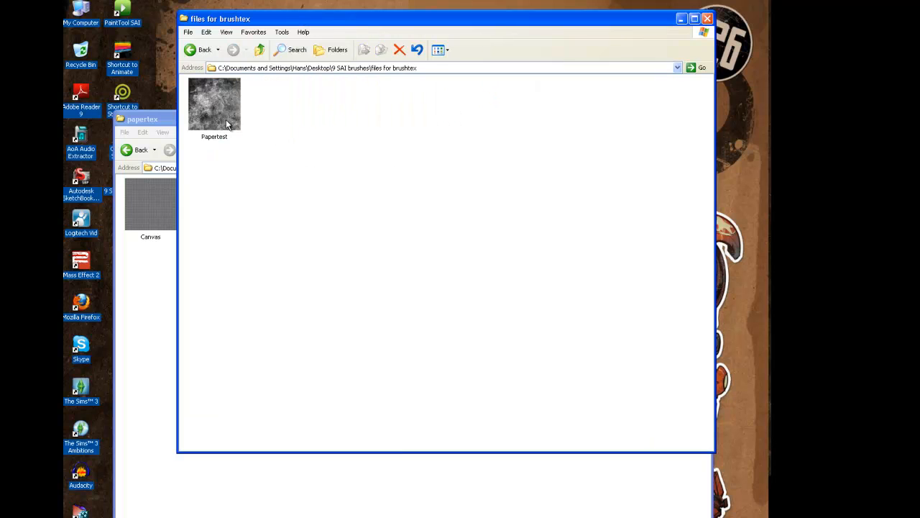
right_click(218, 106)
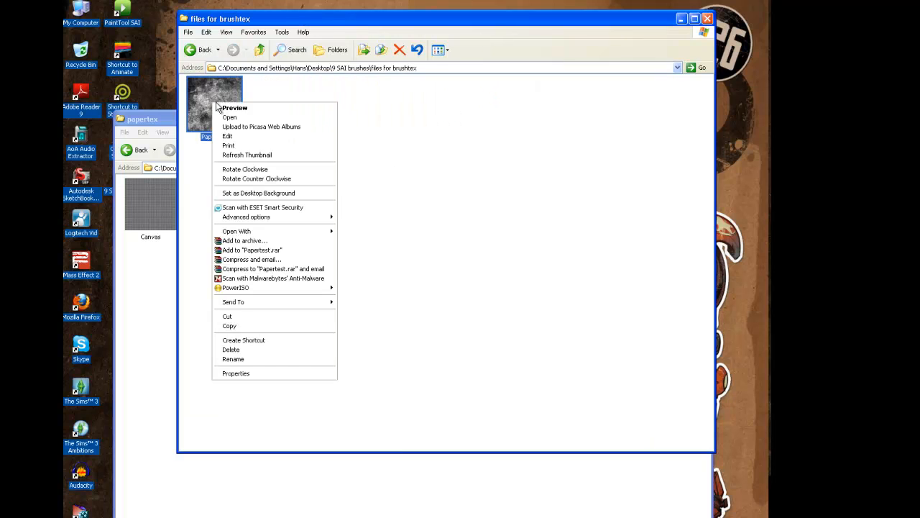
click(254, 325)
click(152, 122)
click(130, 150)
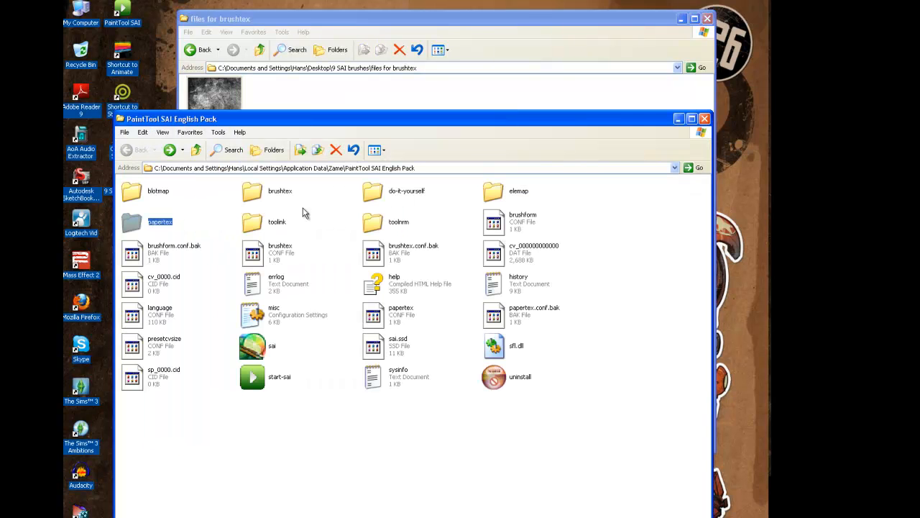
double_click(262, 195)
right_click(273, 194)
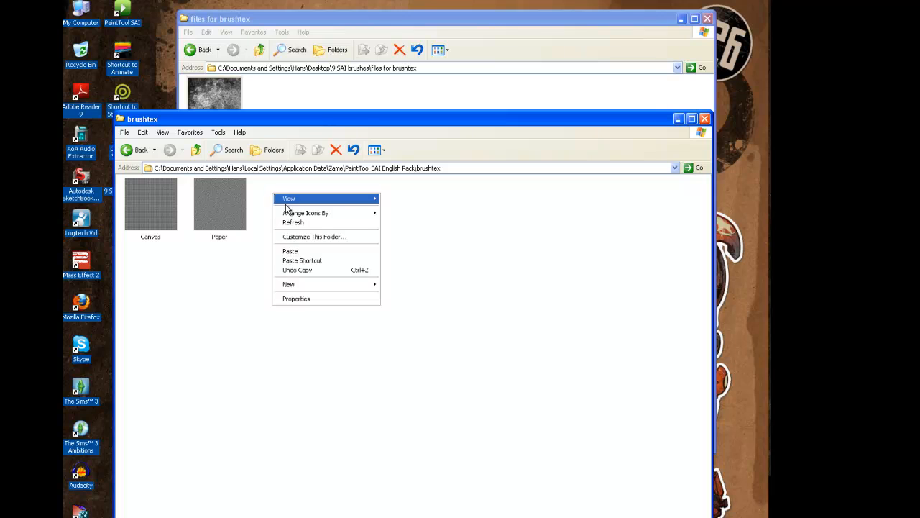
click(296, 258)
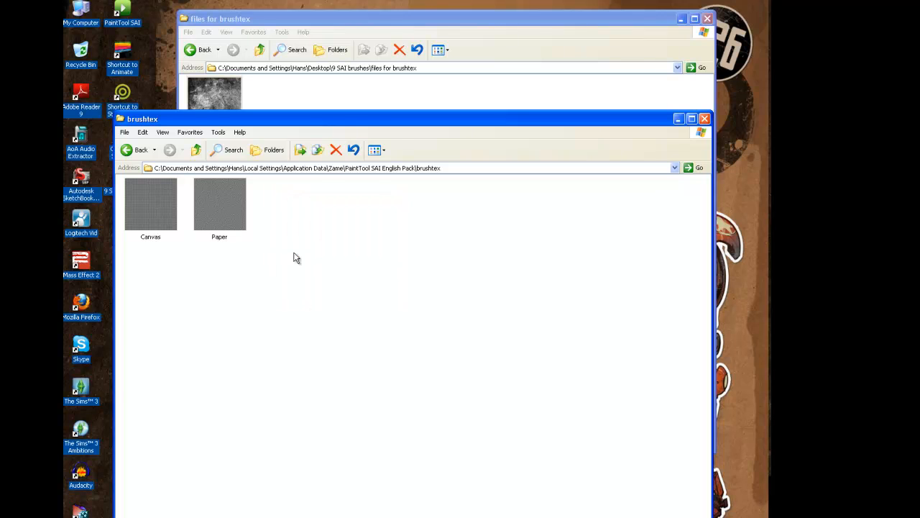
- Return to the PaintTool SAI English Pack folder, reposition its window and minimize the 9 SAI brushes window
click(137, 151)
mouse_move(433, 119)
mouse_down()
mouse_move(464, 78)
mouse_move(460, 58)
mouse_up()
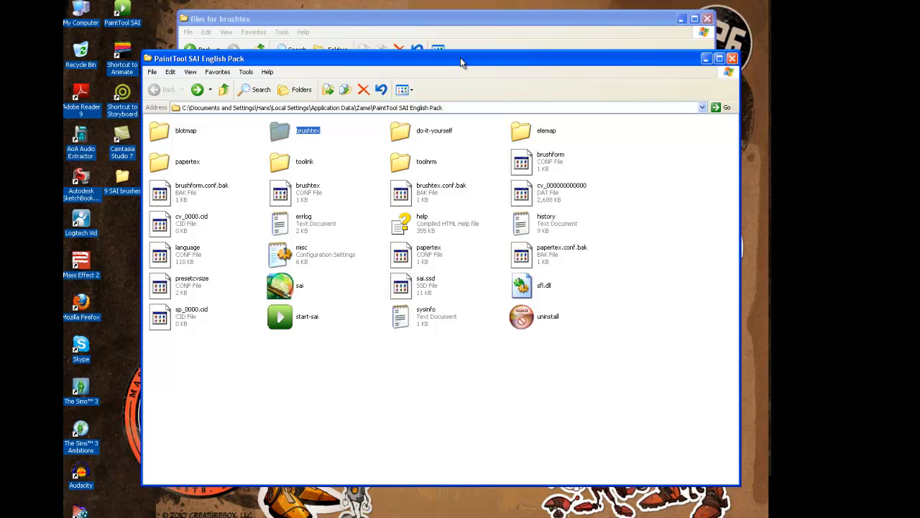
click(539, 31)
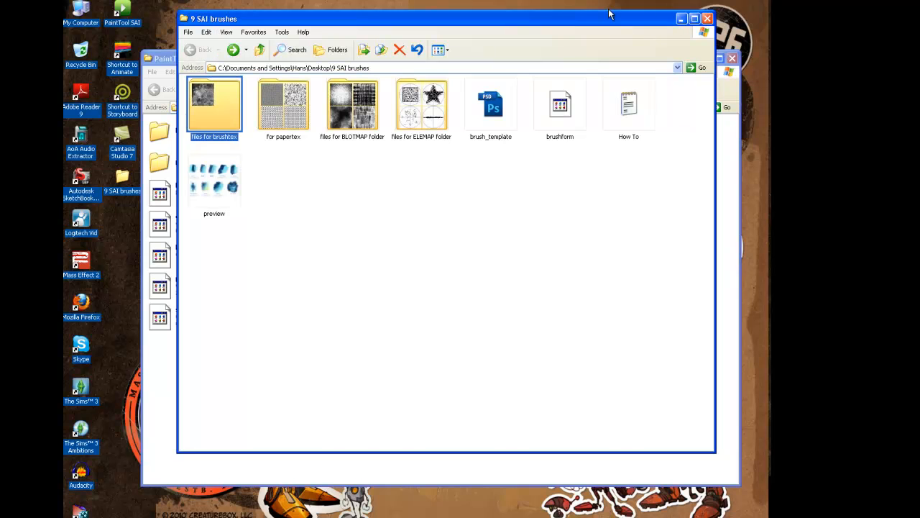
click(680, 18)
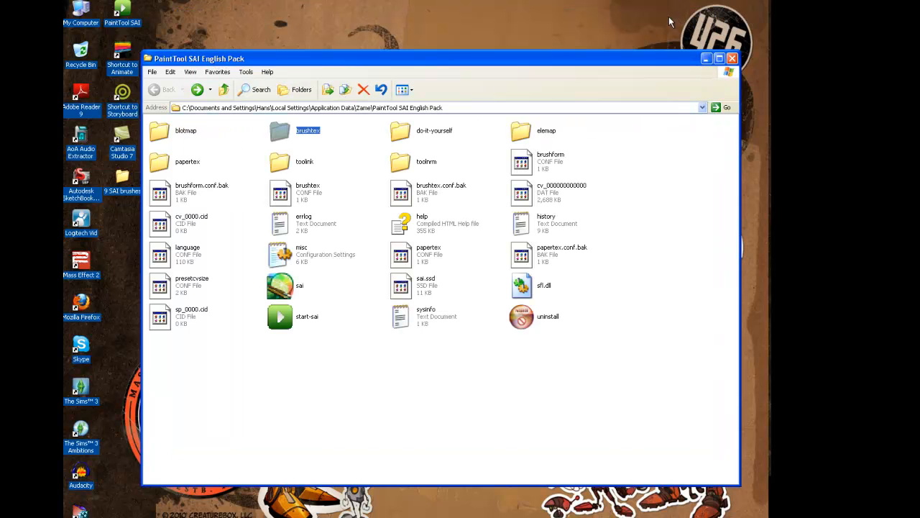
- Launch PaintTool SAI with start-sai and create a new 512 x 512 pixel canvas at 72 pixel/inch
double_click(280, 317)
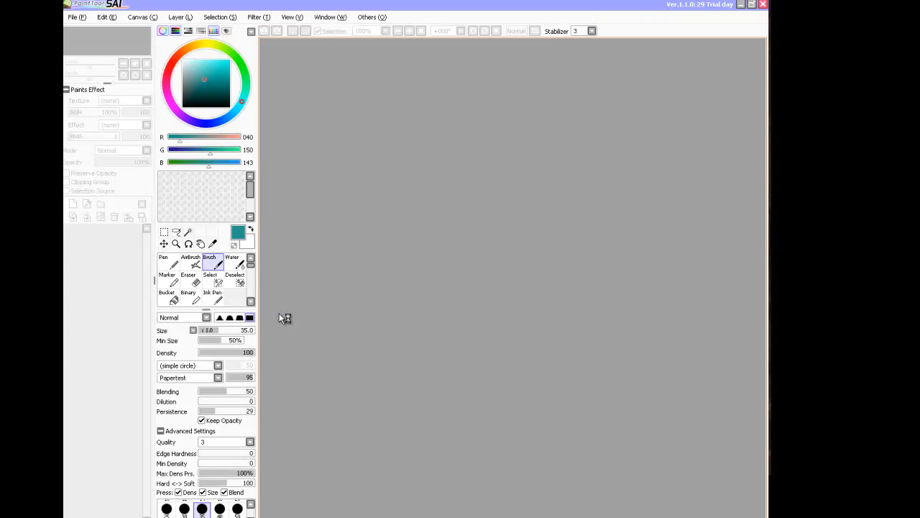
key(alt)
key(Right)
key(Down)
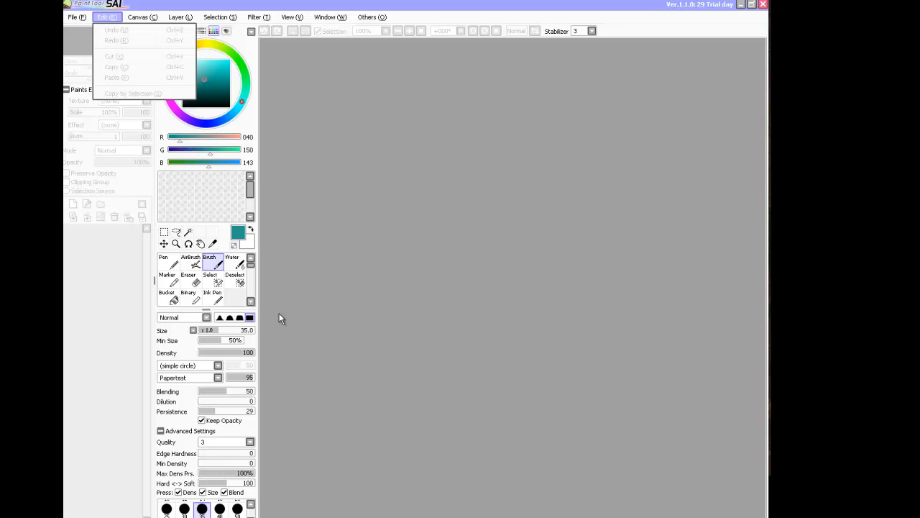
key(Left)
key(Down)
key(Return)
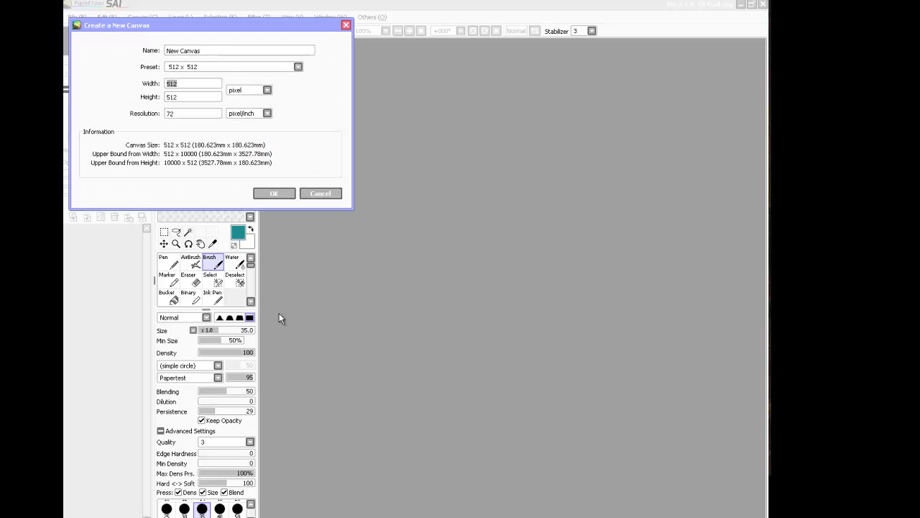
key(Return)
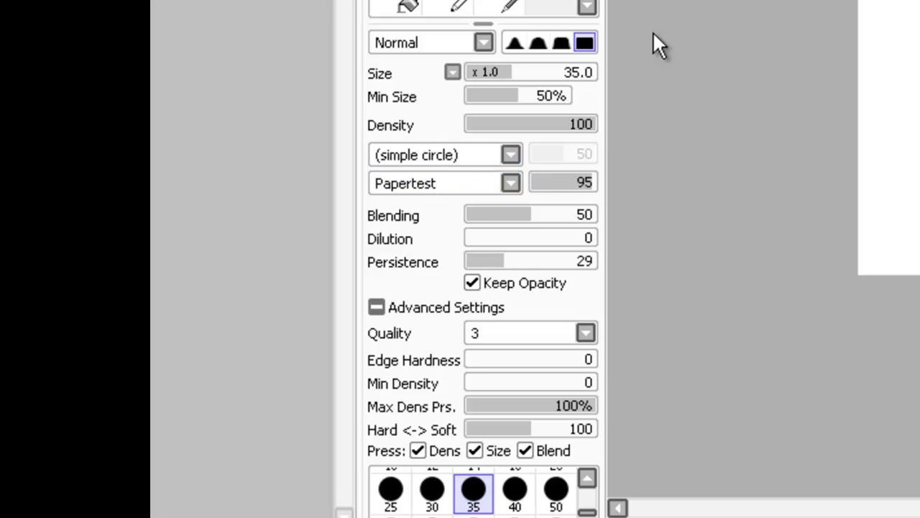
- Set the Brush tool's texture to (no texture) and check which brush textures are available
click(460, 183)
click(431, 206)
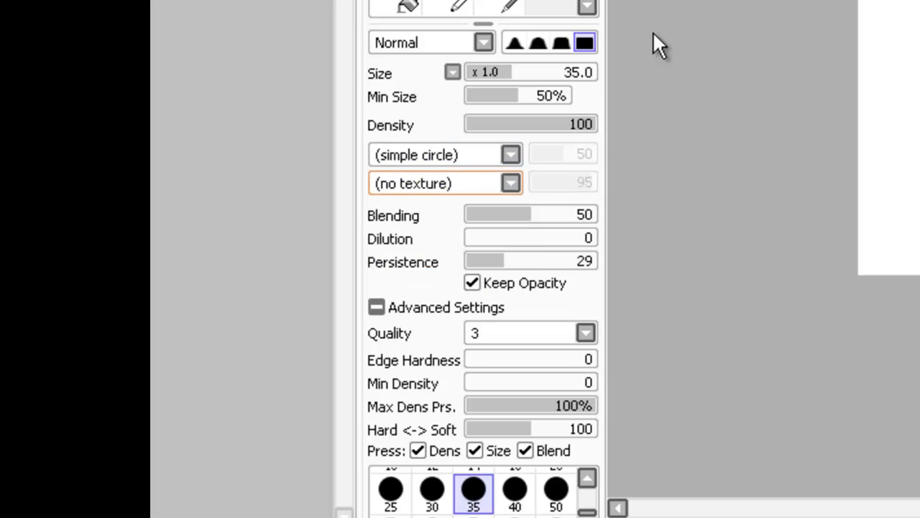
click(460, 183)
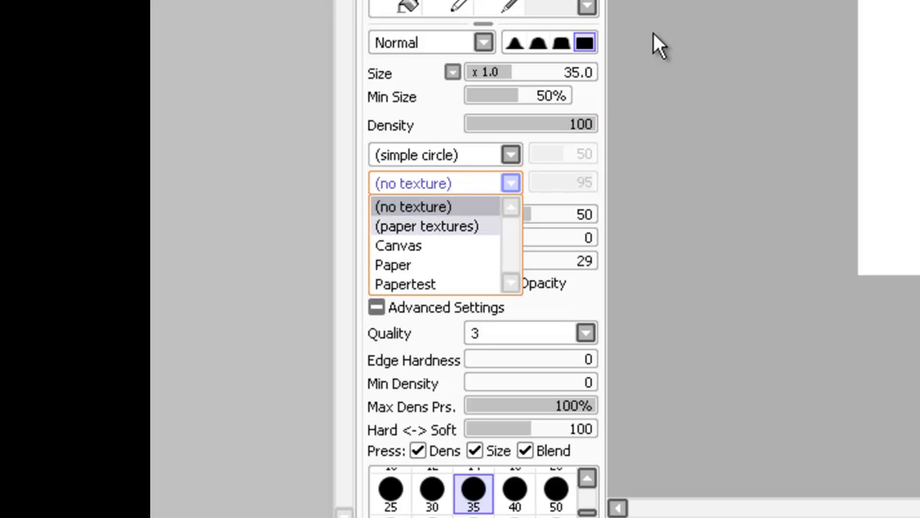
click(460, 183)
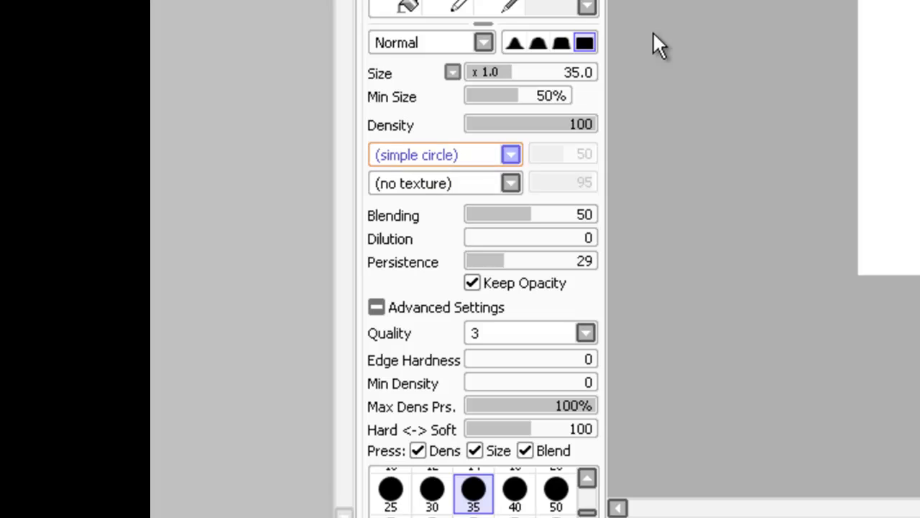
click(460, 184)
click(460, 184)
- Look through the Brush tool's list of shapes for the newly installed ones
click(445, 154)
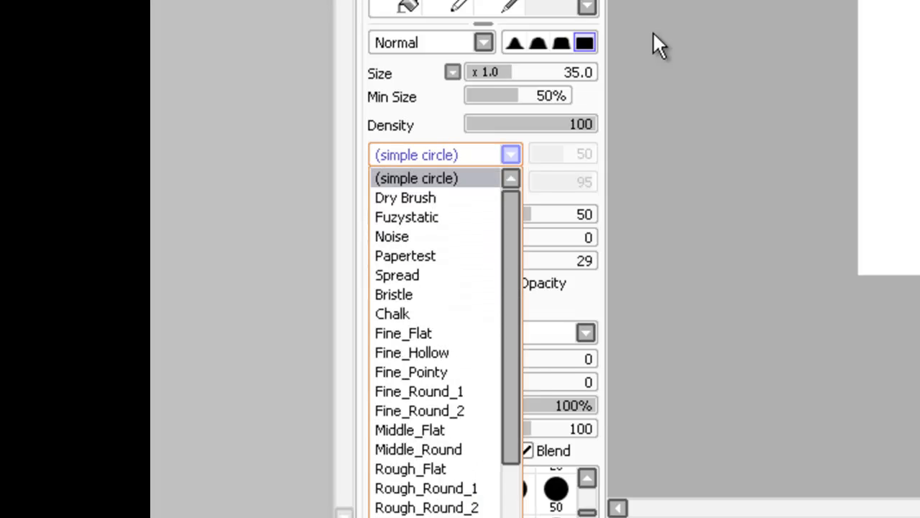
mouse_move(511, 238)
mouse_down()
mouse_move(512, 324)
mouse_move(511, 237)
mouse_up()
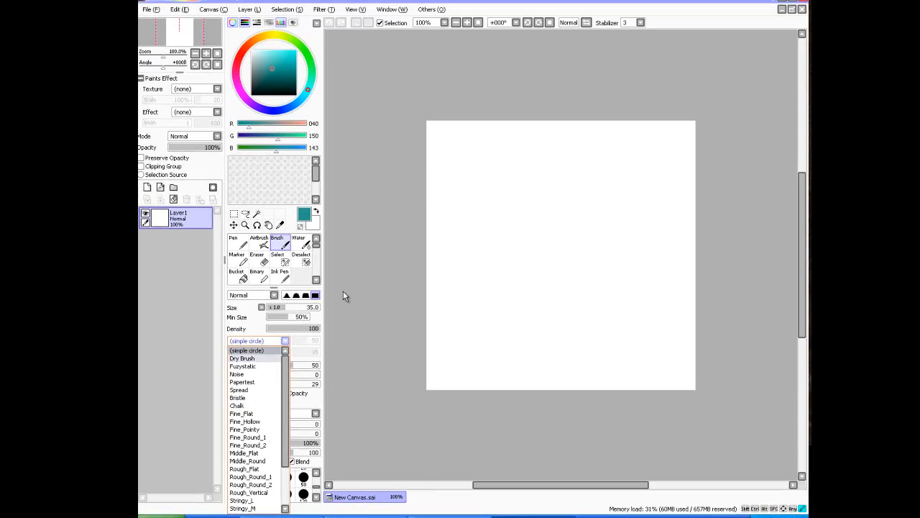
drag(285, 381, 285, 419)
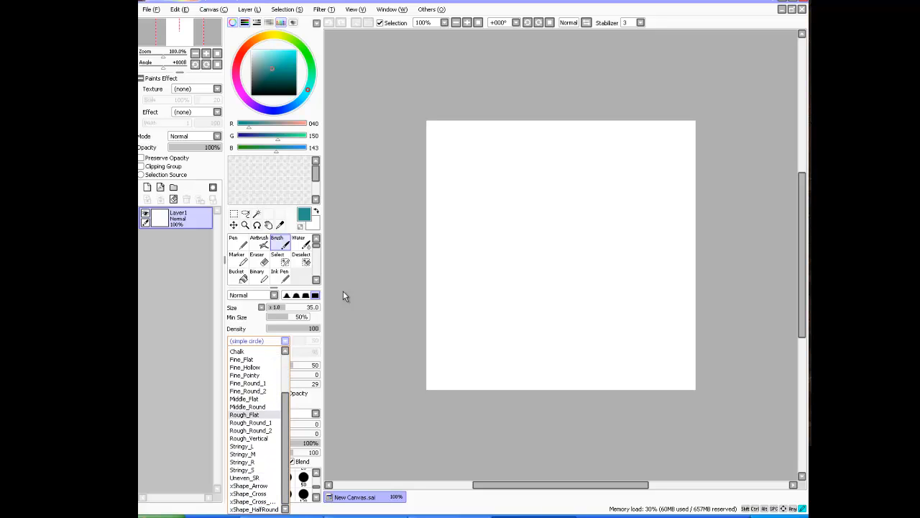
- Keep the brush shape at (simple circle) and the brush texture at (no texture) after checking the available options in both lists
drag(286, 438, 286, 399)
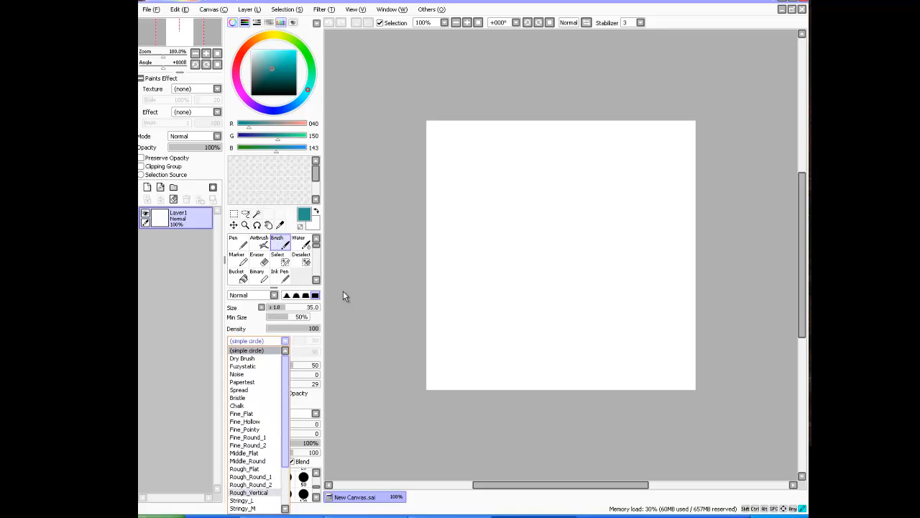
click(247, 350)
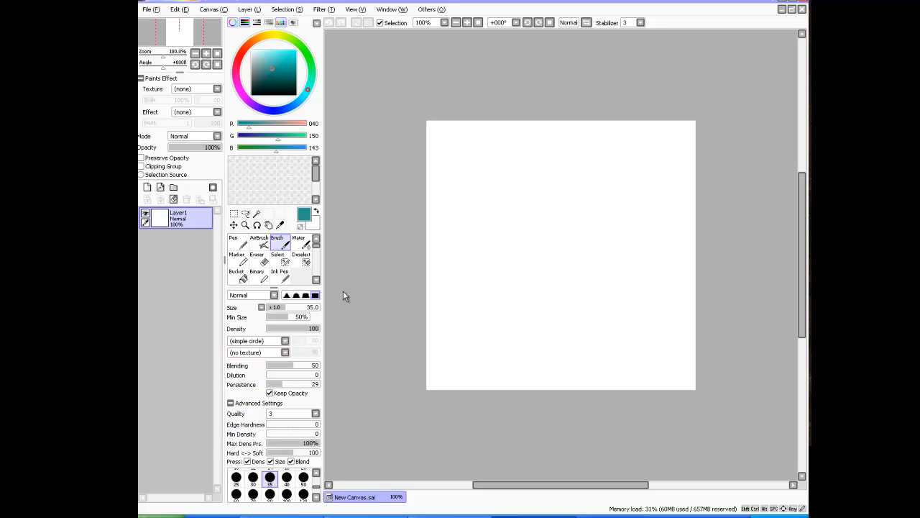
click(257, 352)
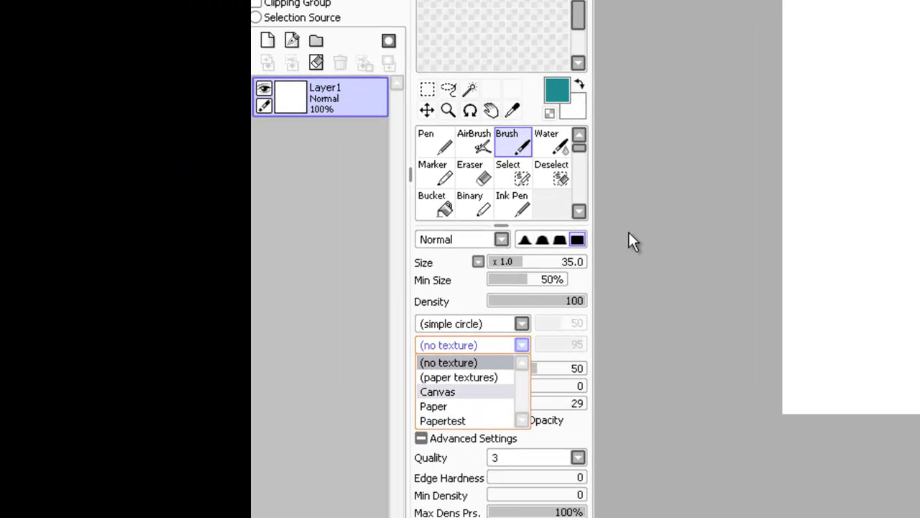
click(450, 362)
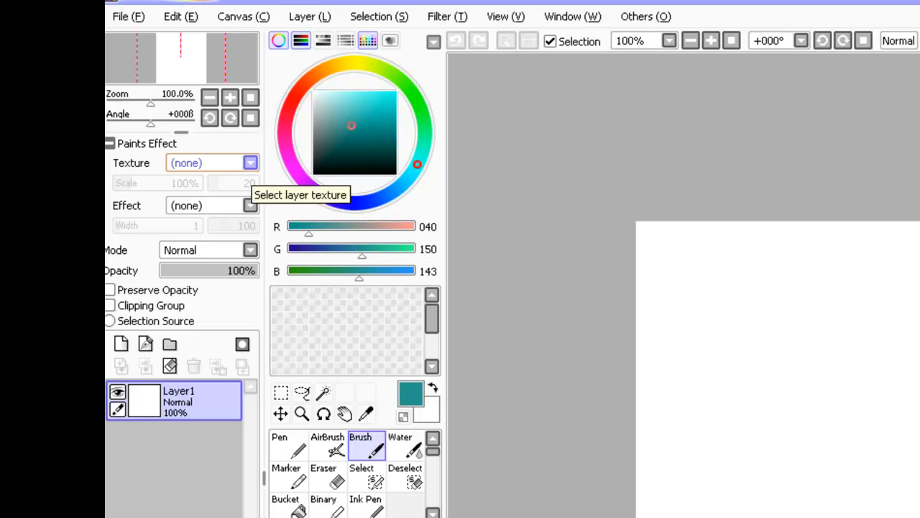
- Try the Newsprint texture on Layer1, and set the layer texture back to (none)
click(250, 162)
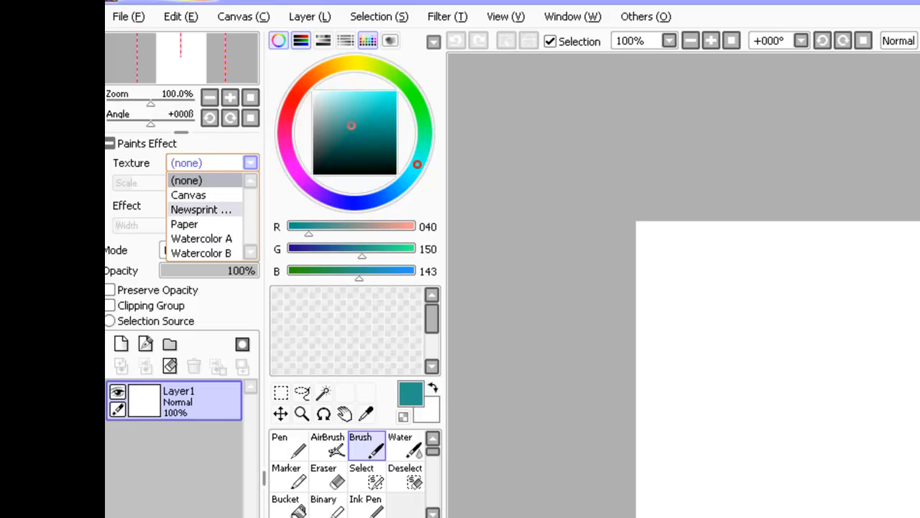
click(201, 209)
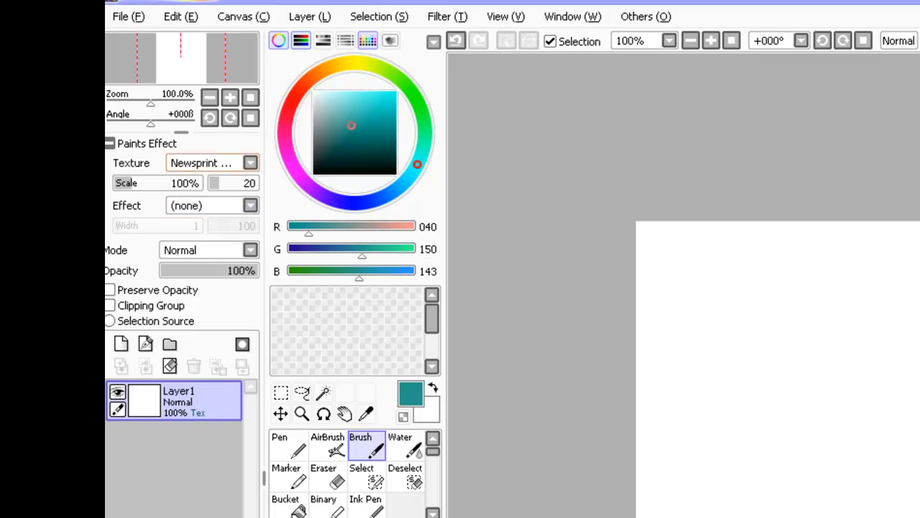
click(212, 162)
click(188, 180)
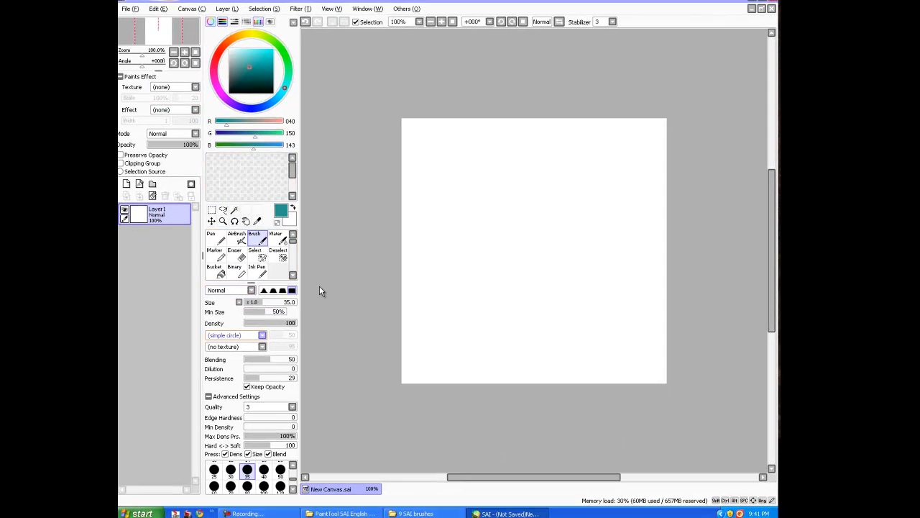
- Test the Chalk brush shape with teal strokes across the upper part of the canvas
click(261, 334)
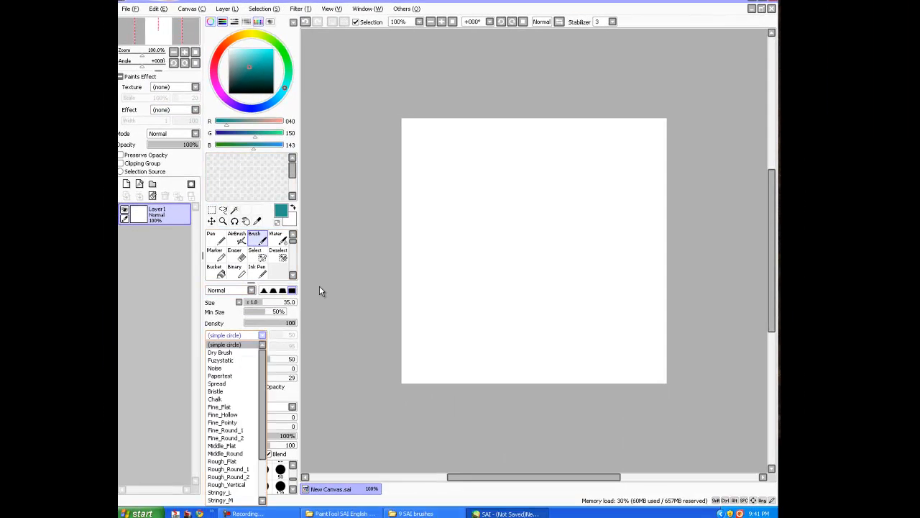
click(223, 399)
mouse_move(408, 143)
mouse_down()
mouse_move(624, 149)
mouse_move(554, 136)
mouse_move(604, 128)
mouse_move(565, 136)
mouse_move(659, 143)
mouse_move(482, 151)
mouse_move(625, 165)
mouse_move(577, 175)
mouse_move(576, 185)
mouse_move(496, 176)
mouse_up()
- Test the Dry Brush shape with teal strokes across the middle of the canvas, below the chalk strokes
click(235, 335)
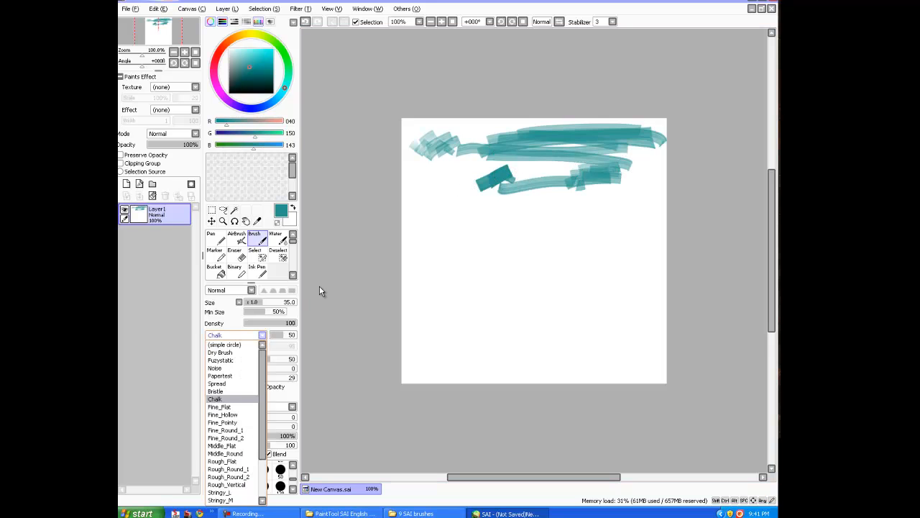
click(224, 353)
mouse_move(427, 216)
mouse_down()
mouse_move(599, 234)
mouse_move(621, 230)
mouse_move(619, 216)
mouse_move(493, 219)
mouse_move(612, 229)
mouse_move(652, 205)
mouse_move(522, 210)
mouse_move(653, 217)
mouse_move(630, 241)
mouse_move(516, 253)
mouse_move(562, 246)
mouse_move(530, 246)
mouse_up()
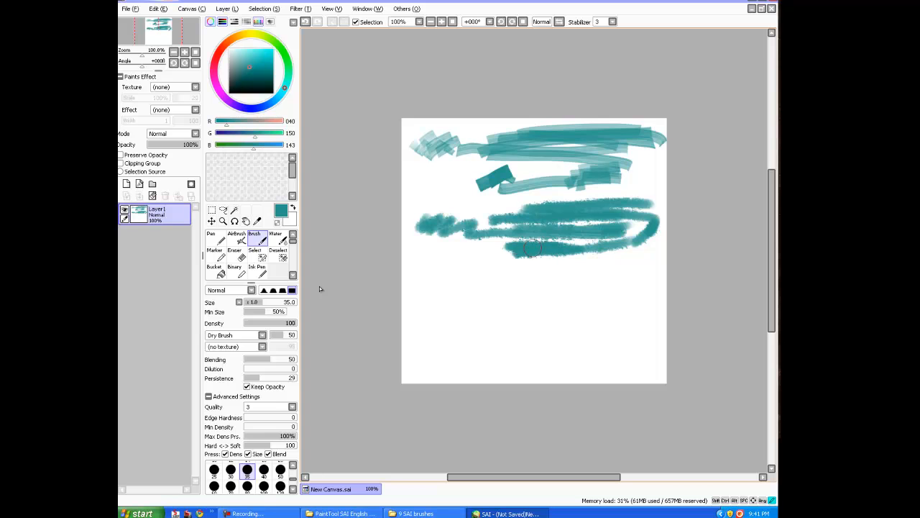
- Test the Papertest brush texture with the (simple circle) shape by painting several strokes across the lower part of the canvas
click(262, 335)
click(224, 344)
click(261, 346)
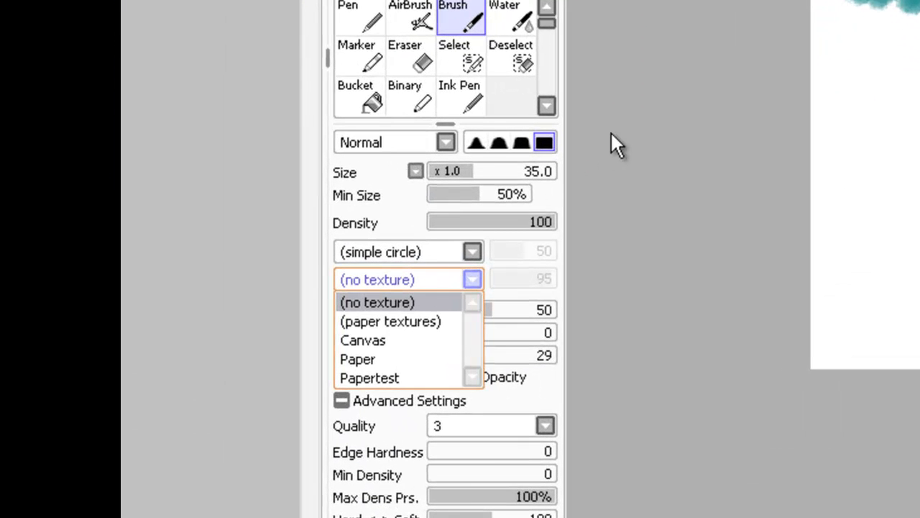
click(353, 379)
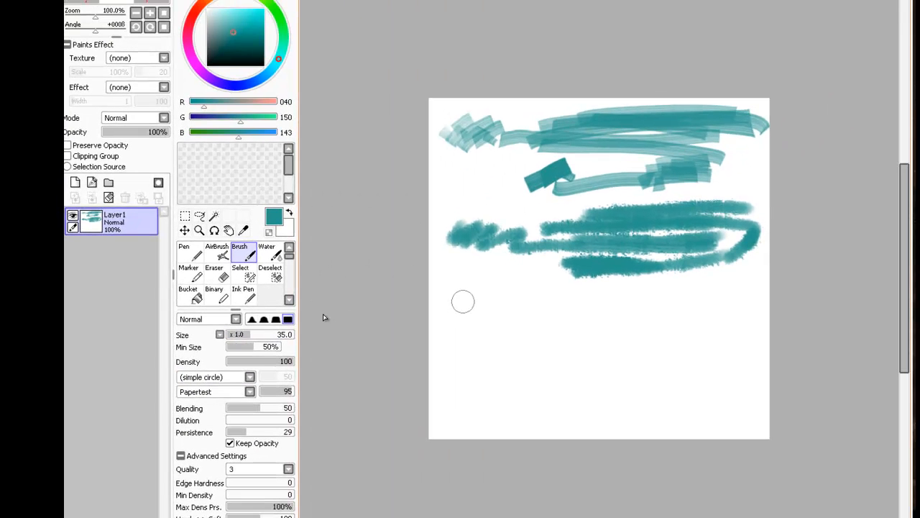
mouse_move(458, 303)
mouse_down()
mouse_move(460, 366)
mouse_move(485, 349)
mouse_move(665, 330)
mouse_move(596, 298)
mouse_move(712, 297)
mouse_up()
drag(473, 397, 671, 375)
mouse_move(521, 377)
mouse_down()
mouse_move(597, 375)
mouse_move(468, 385)
mouse_move(528, 417)
mouse_move(601, 418)
mouse_up()
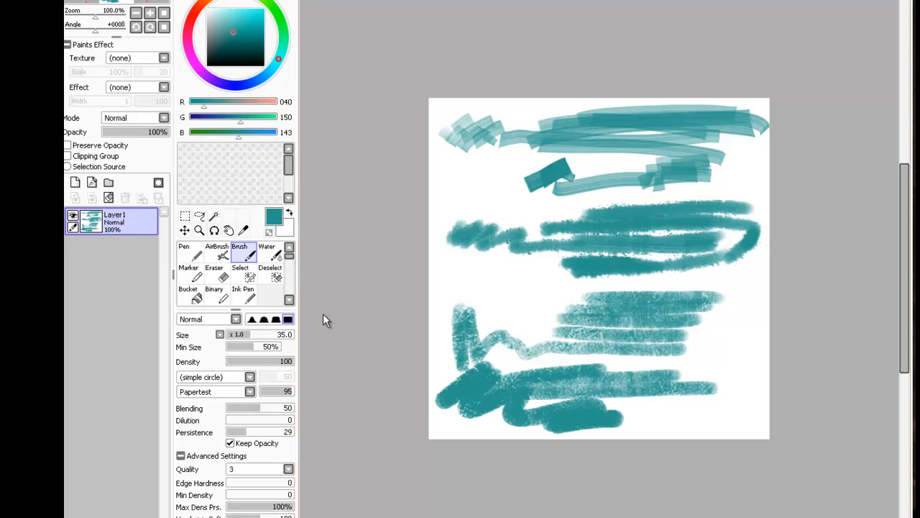
- Set the brush texture to (no texture), paint a plain comparison stroke above the Papertest strokes, and clear the layer
click(214, 391)
click(199, 403)
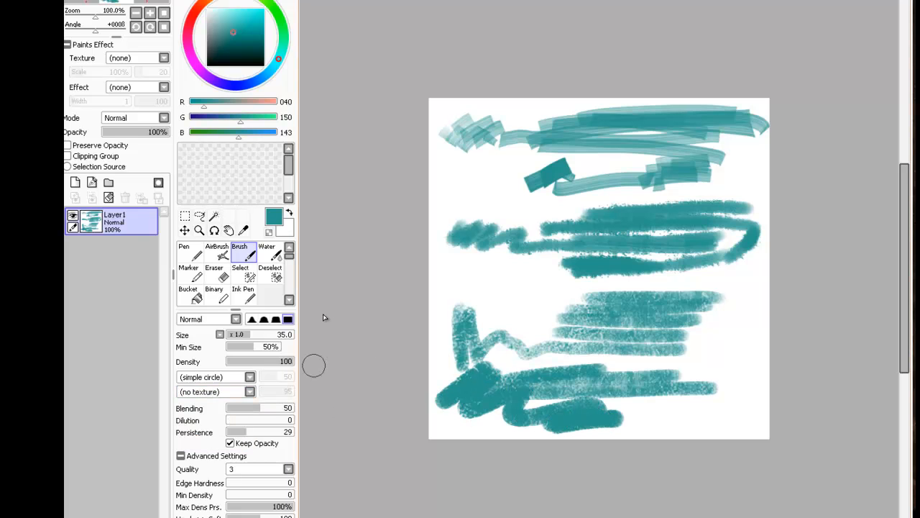
mouse_move(489, 294)
mouse_down()
mouse_move(525, 292)
mouse_move(461, 290)
mouse_move(545, 290)
mouse_up()
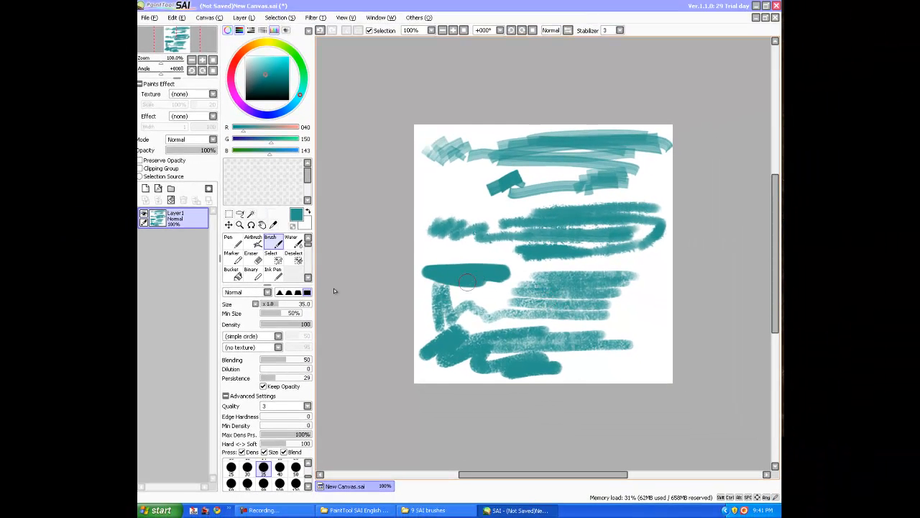
key(Delete)
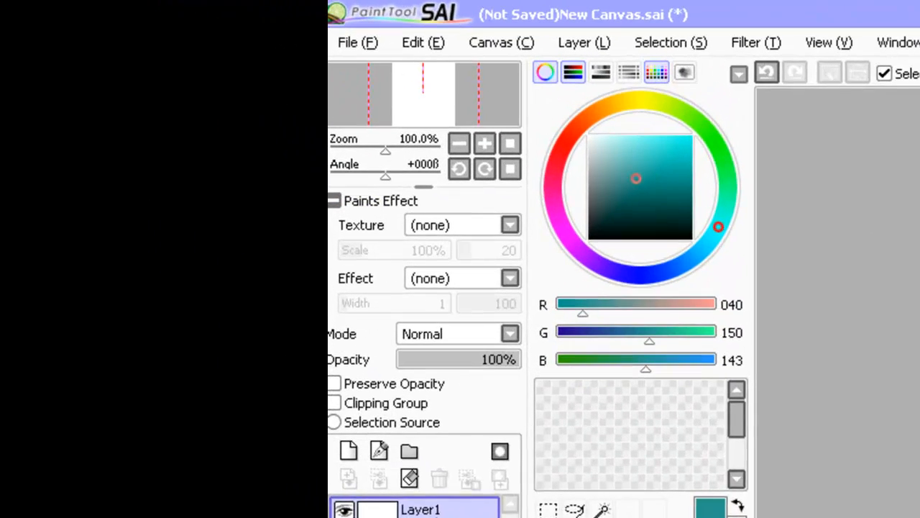
- Apply the Newsprint texture to Layer1 and paint a large teal area over the upper half of the canvas
click(467, 225)
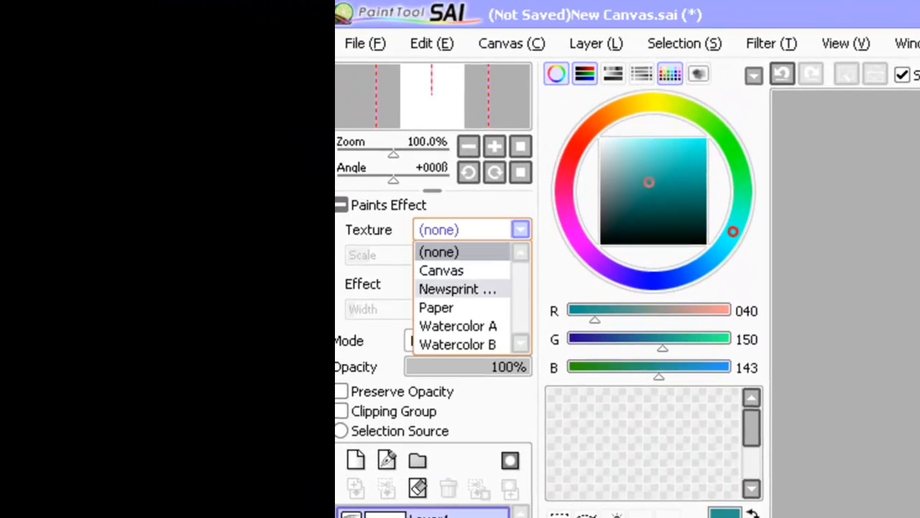
click(457, 288)
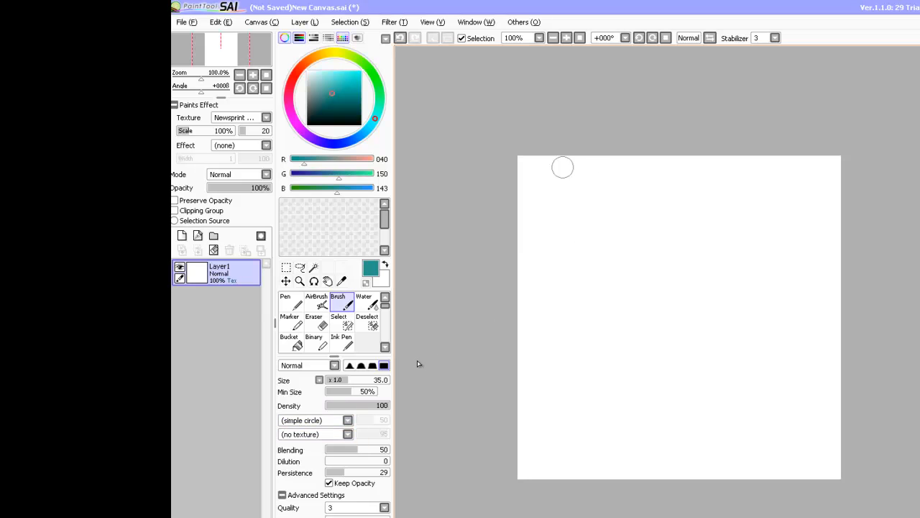
mouse_move(547, 182)
mouse_down()
mouse_move(803, 201)
mouse_move(559, 201)
mouse_move(606, 212)
mouse_move(771, 217)
mouse_move(607, 213)
mouse_move(563, 220)
mouse_move(756, 230)
mouse_move(578, 230)
mouse_move(539, 239)
mouse_move(773, 237)
mouse_move(583, 245)
mouse_move(770, 252)
mouse_move(589, 267)
mouse_move(772, 265)
mouse_move(636, 270)
mouse_move(757, 281)
mouse_move(614, 292)
mouse_move(726, 294)
mouse_move(637, 302)
mouse_move(674, 318)
mouse_up()
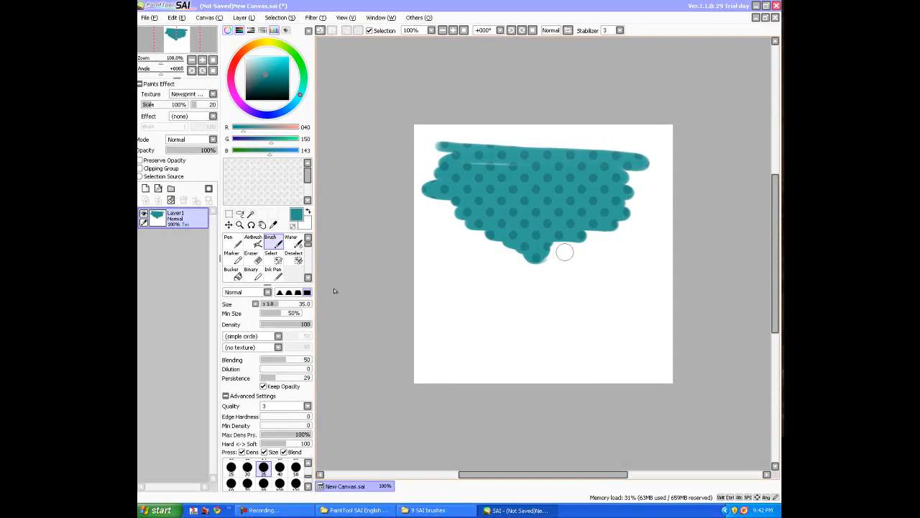